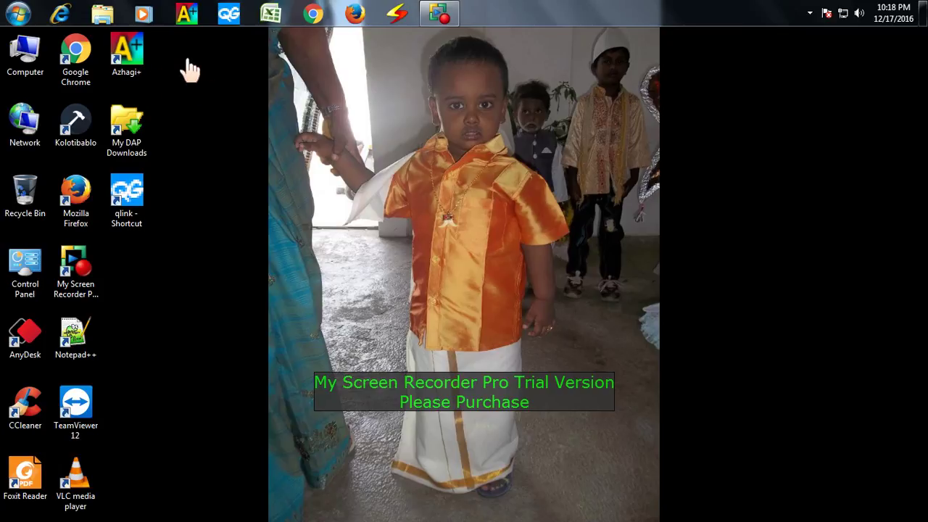
- Browse drive E to PLC > Software > LogixPro v1.6.1 PLC Simulator > Training Resources
left_click(102, 18)
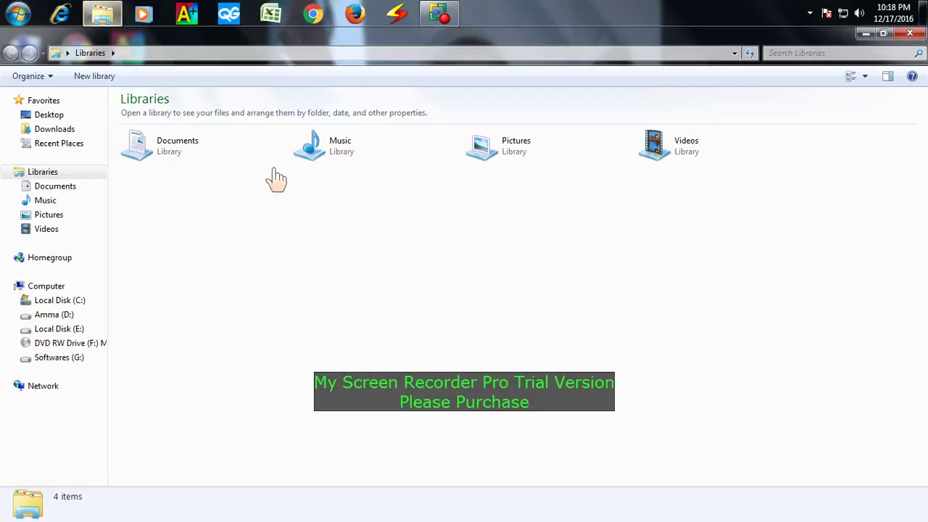
left_click(59, 329)
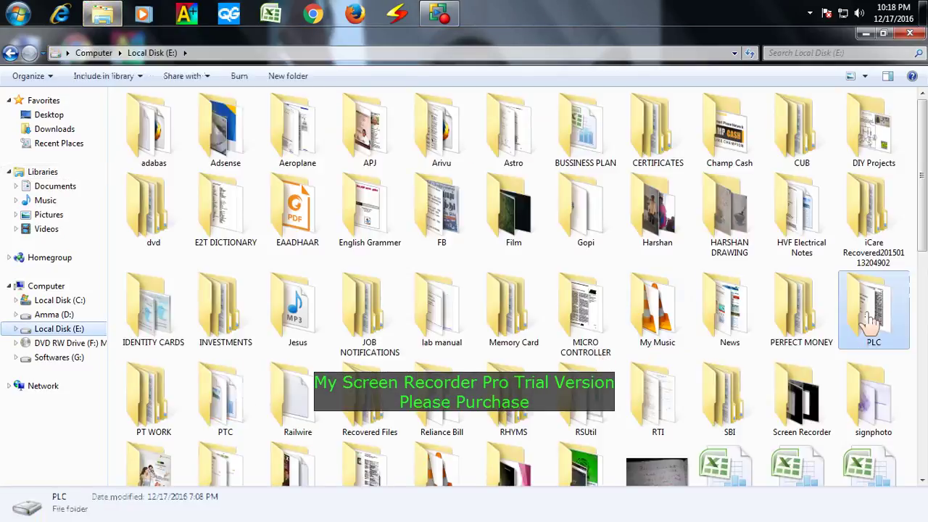
double_click(874, 323)
double_click(165, 147)
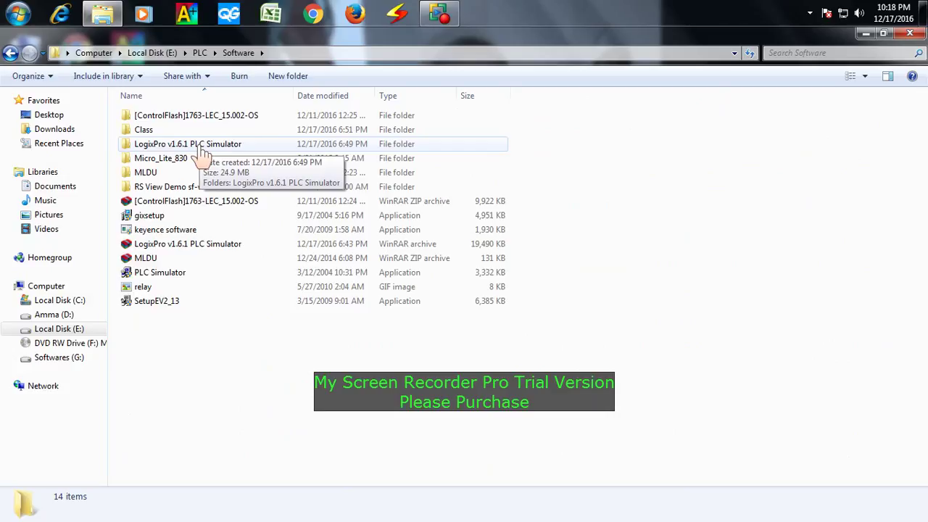
double_click(202, 149)
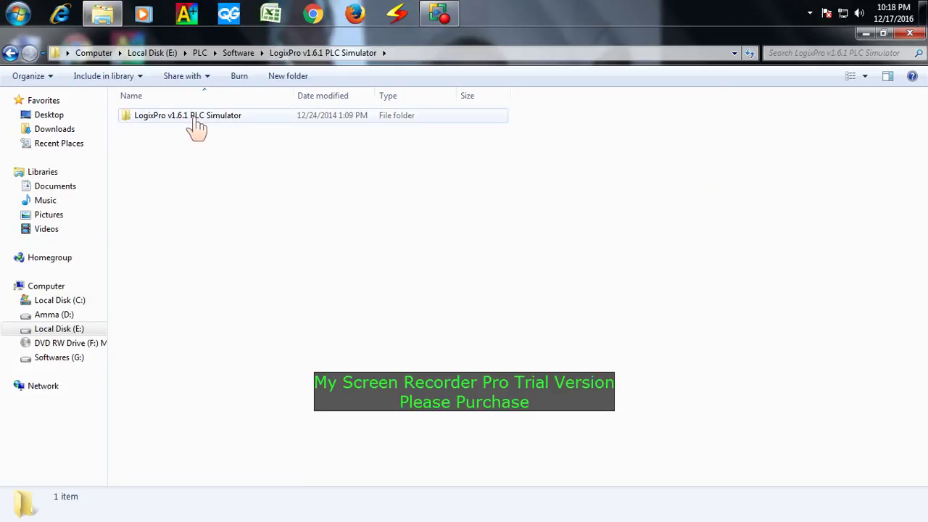
double_click(197, 127)
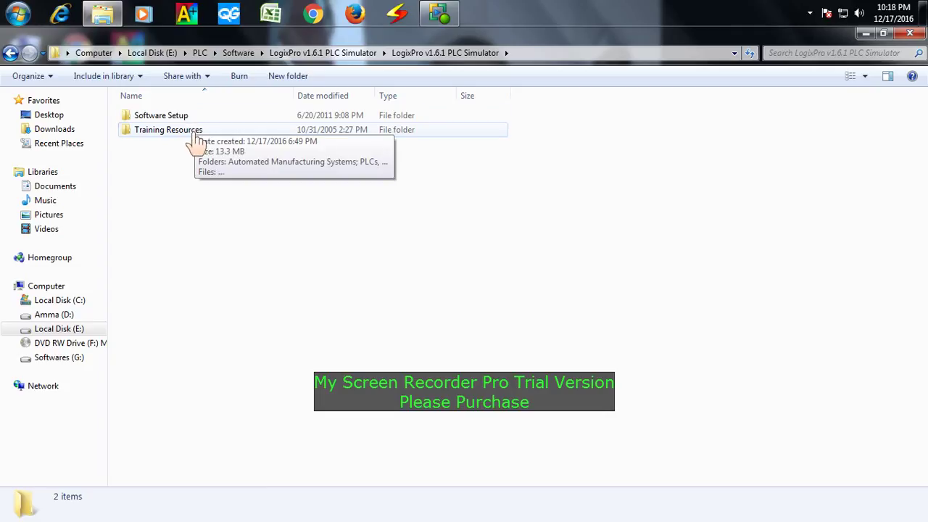
double_click(195, 135)
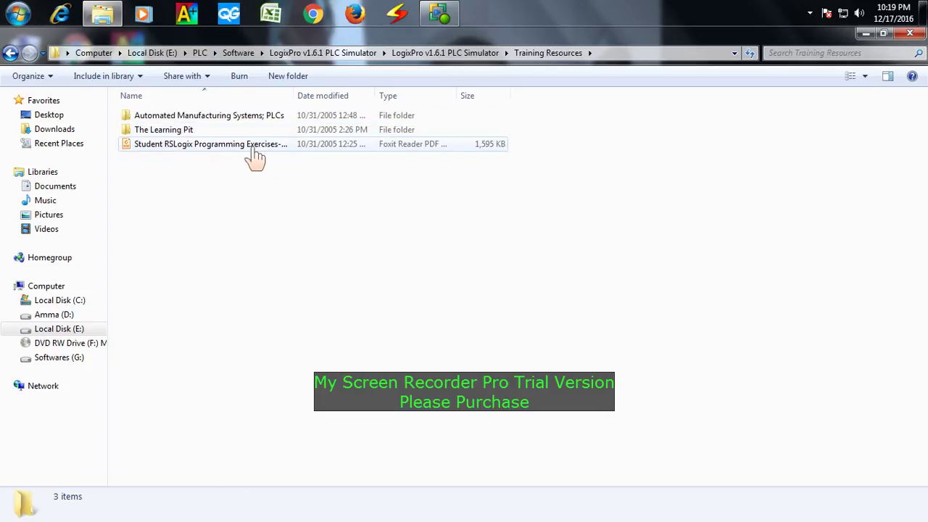
- Look at the Student RSLogix exercises PDF and The Learning Pit, then back out to the simulator folder
left_click(254, 158)
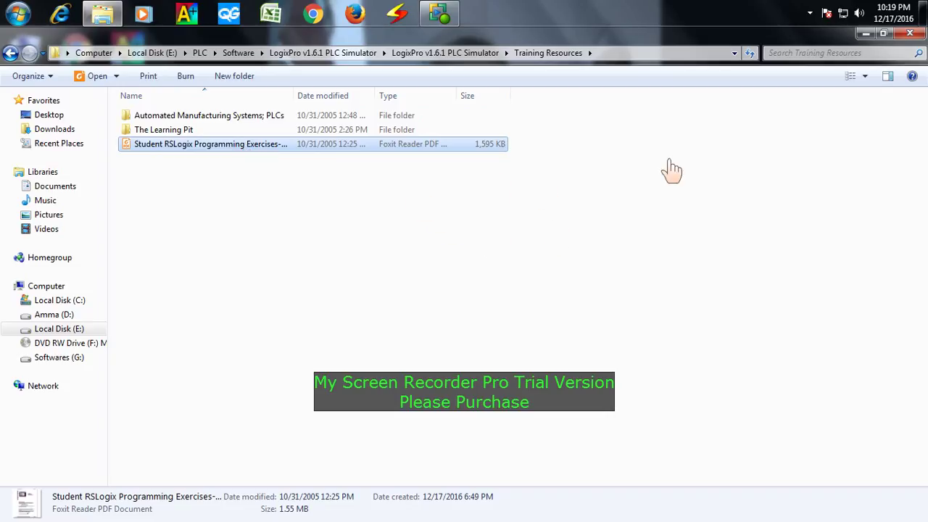
left_click(185, 133)
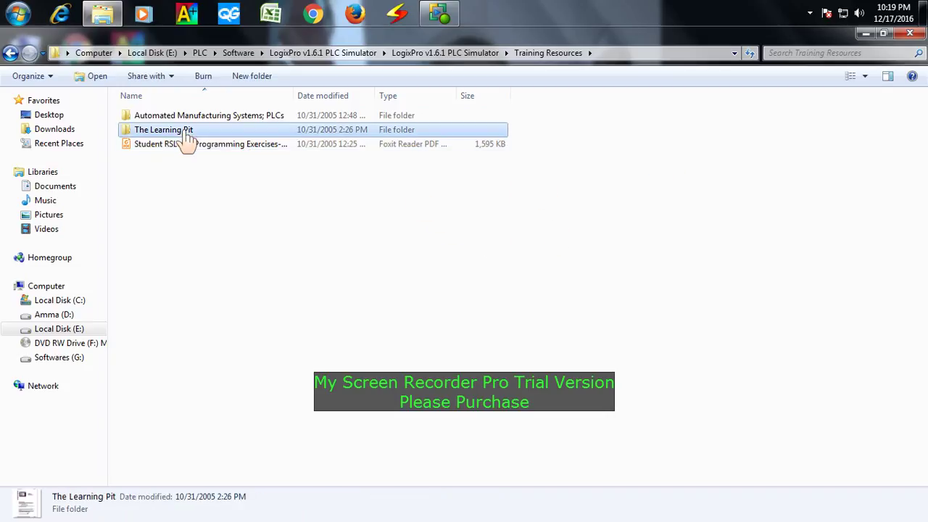
double_click(185, 135)
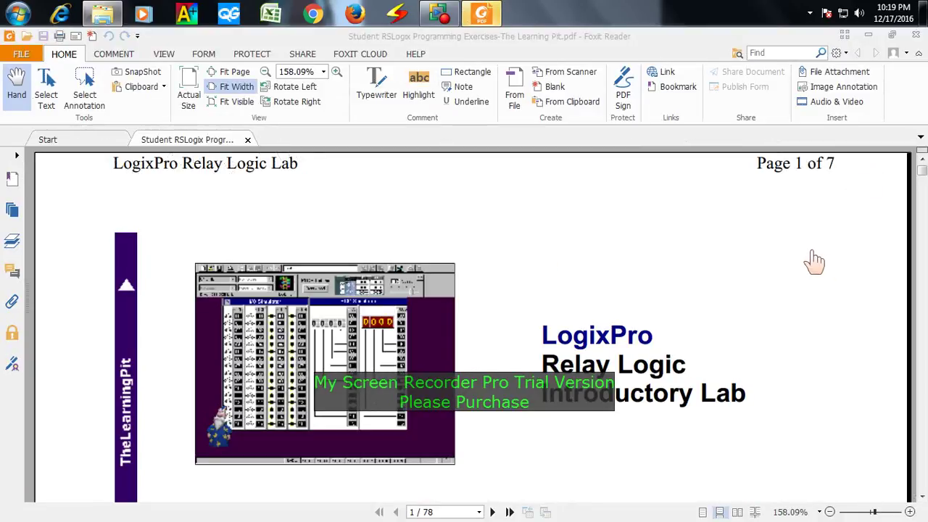
scroll(806, 254, "down", 5)
left_click(912, 37)
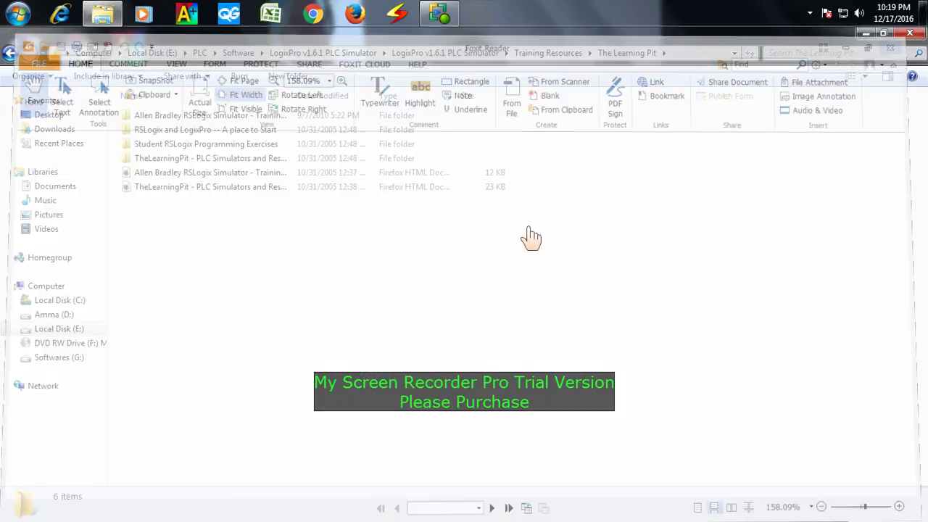
key("BackSpace")
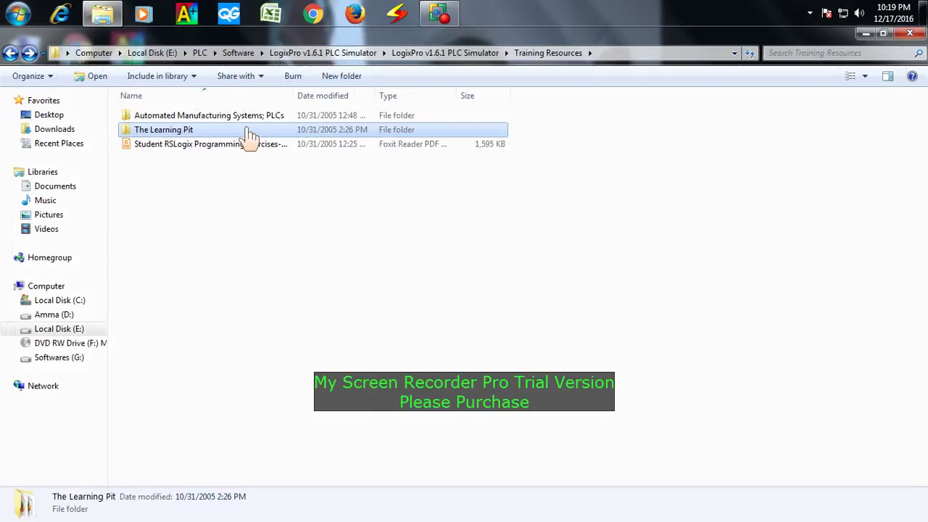
key("BackSpace")
- Check Software Setup, then open the Automated Manufacturing Systems; PLCs folder and its first PDF
double_click(216, 119)
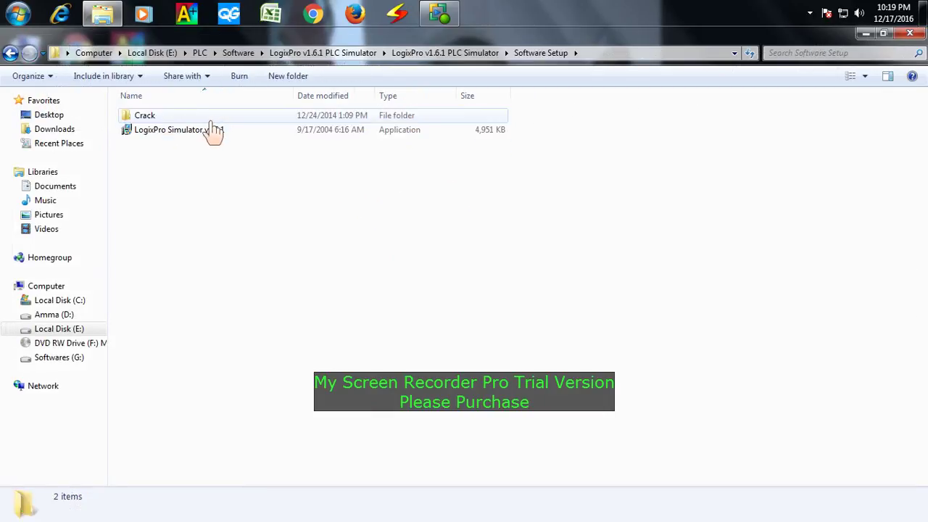
key("BackSpace")
double_click(205, 132)
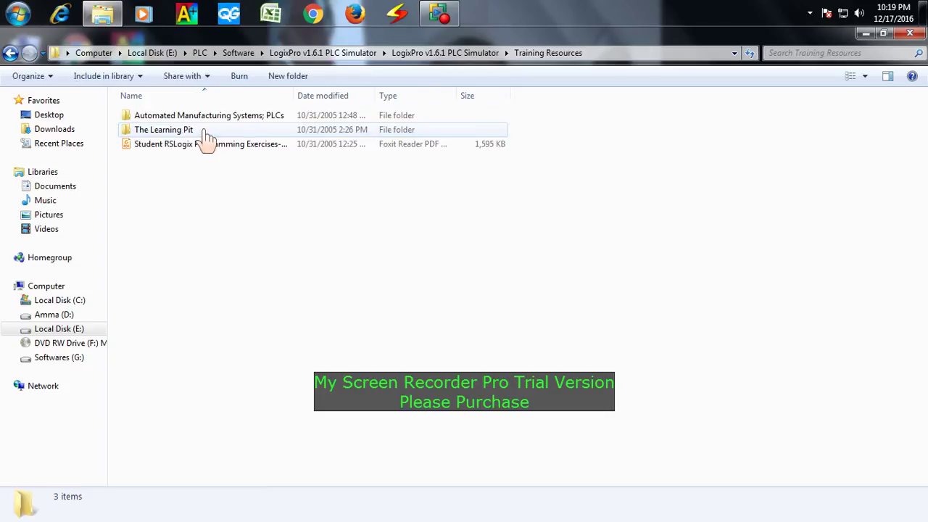
left_click(208, 130)
key("Up")
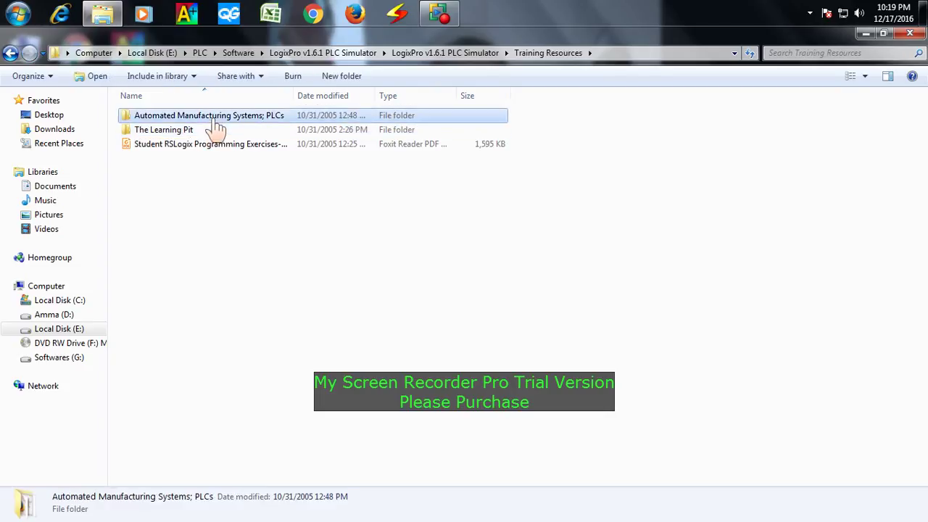
key("Return")
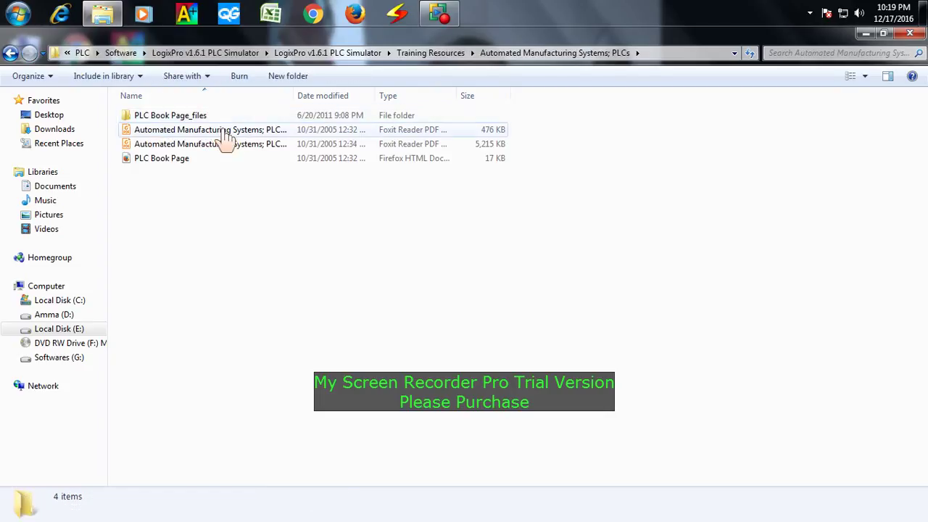
double_click(216, 129)
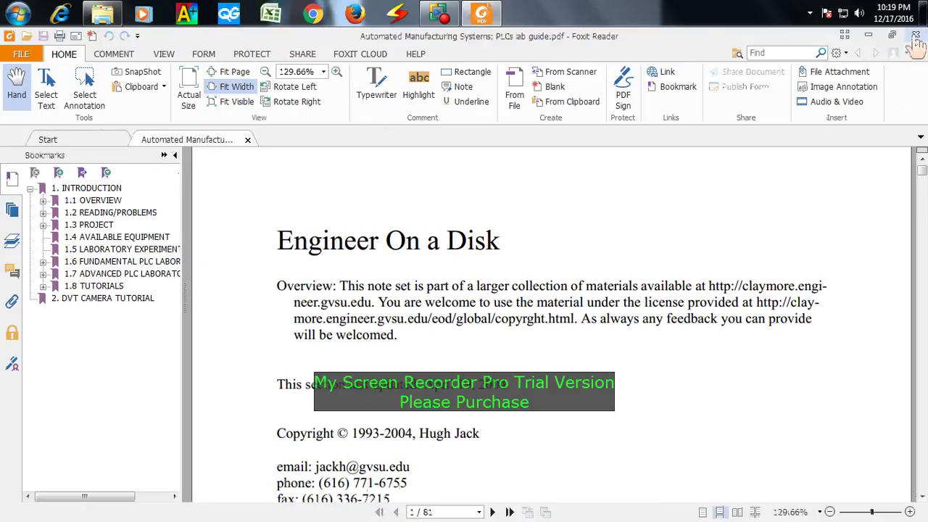
- Close the 476 KB lab guide PDF and delete it from the folder
left_click(916, 35)
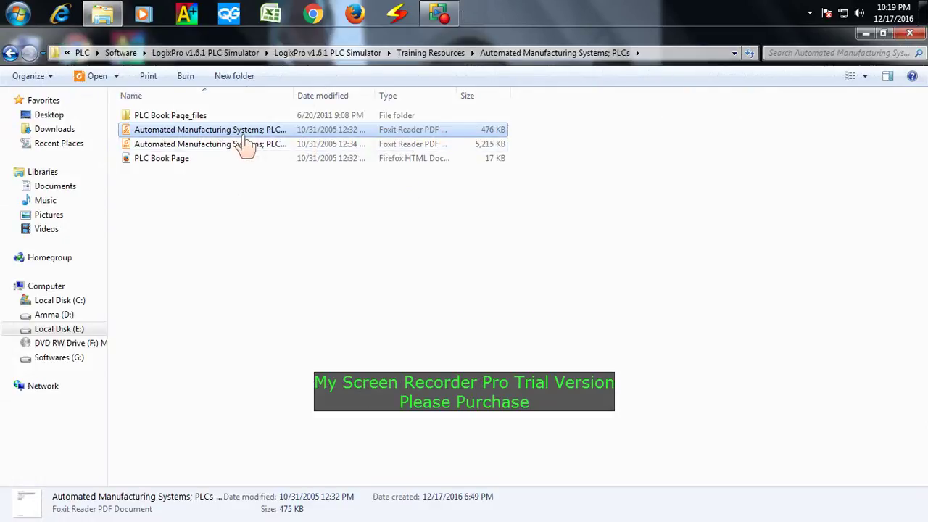
key("Delete")
key("Return")
- Skim the 846-page Automated Manufacturing Systems PDF in Foxit Reader, then close it
double_click(246, 135)
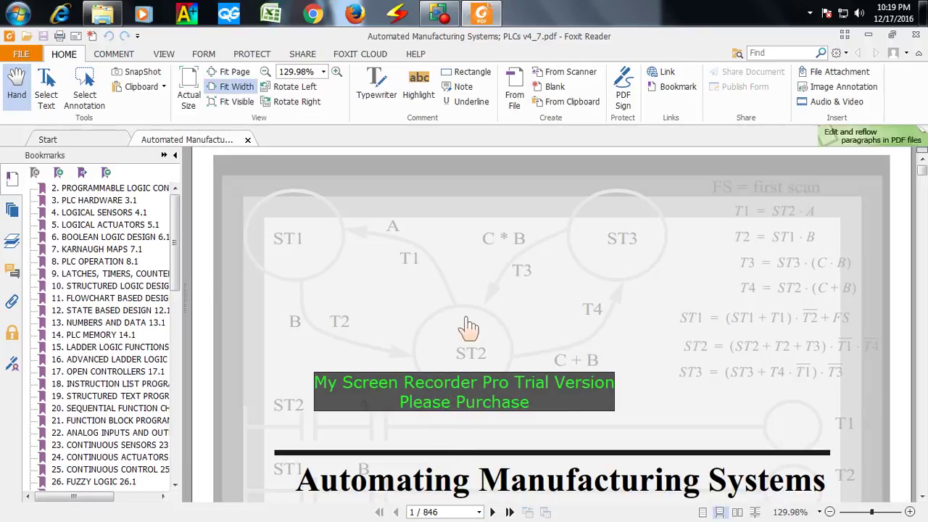
scroll(468, 332, "down", 10)
scroll(470, 331, "down", 20)
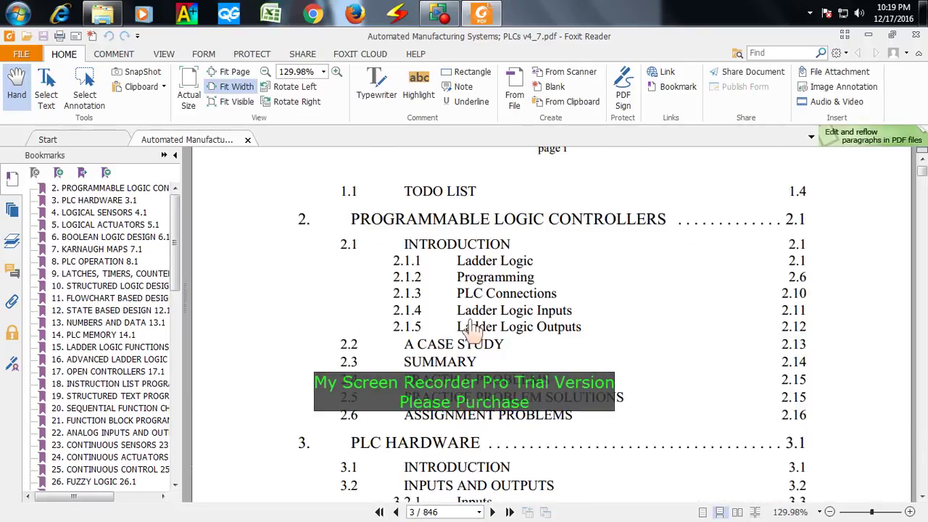
scroll(471, 331, "down", 20)
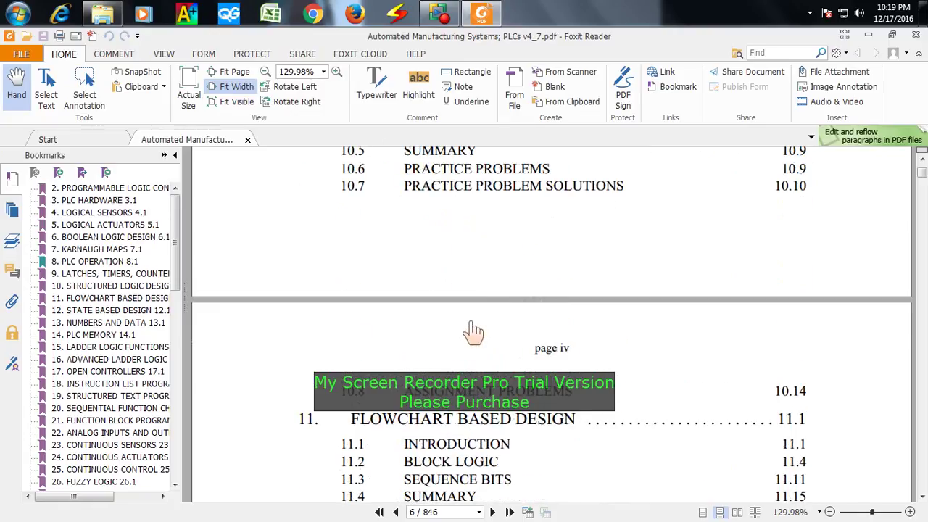
scroll(471, 330, "down", 15)
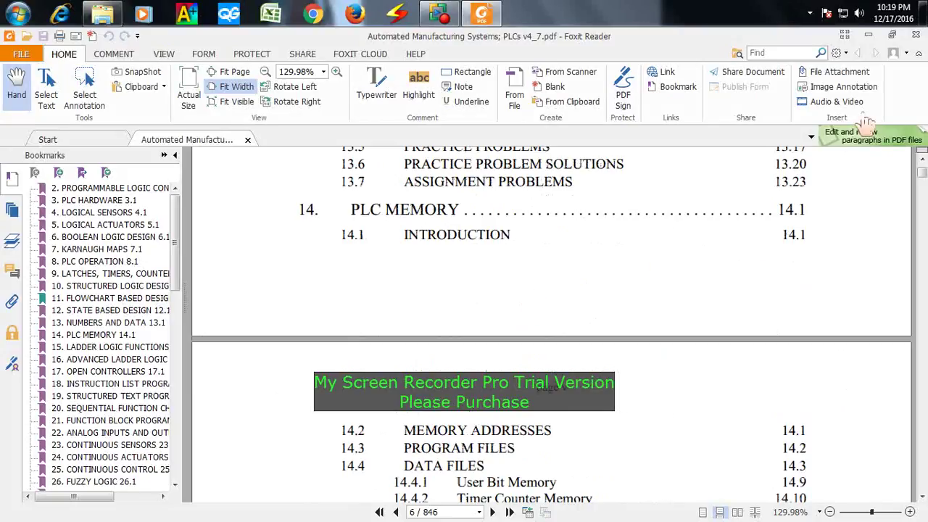
left_click(916, 34)
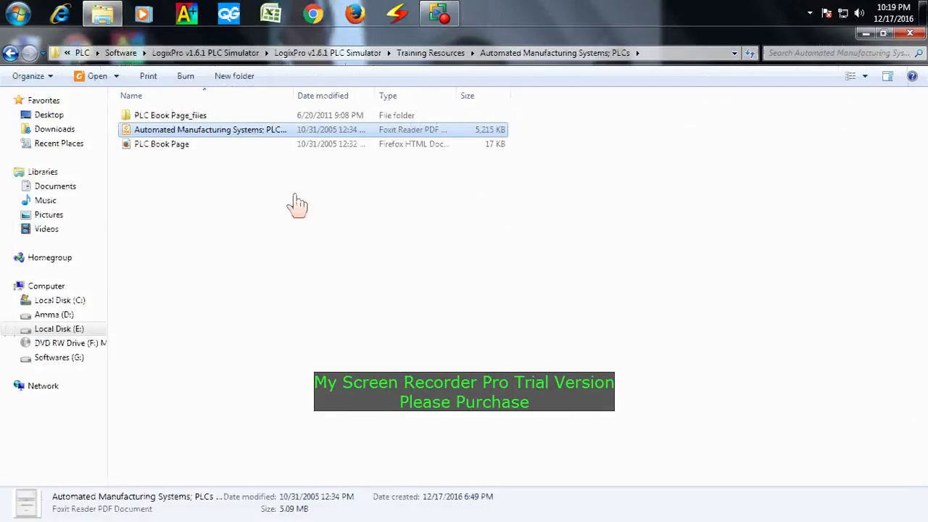
- Go back to the LogixPro v1.6.1 folder, enter Software Setup and run the LogixPro Simulator v1.6.1 installer
left_click(253, 194)
left_click(12, 54)
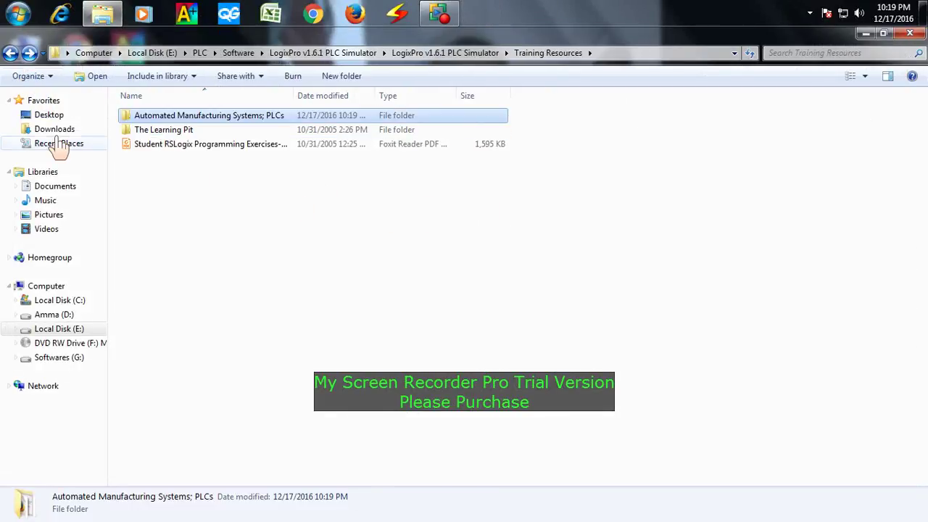
left_click(12, 54)
double_click(170, 119)
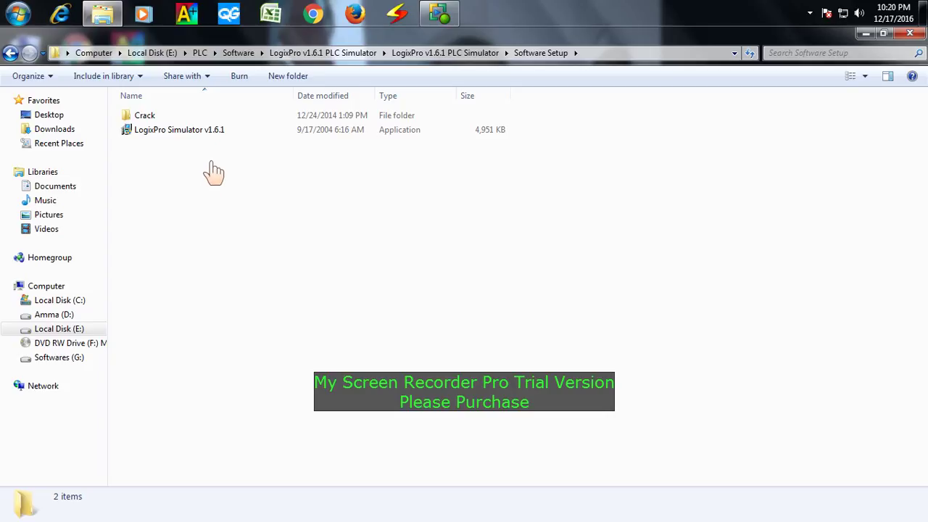
left_click(190, 134)
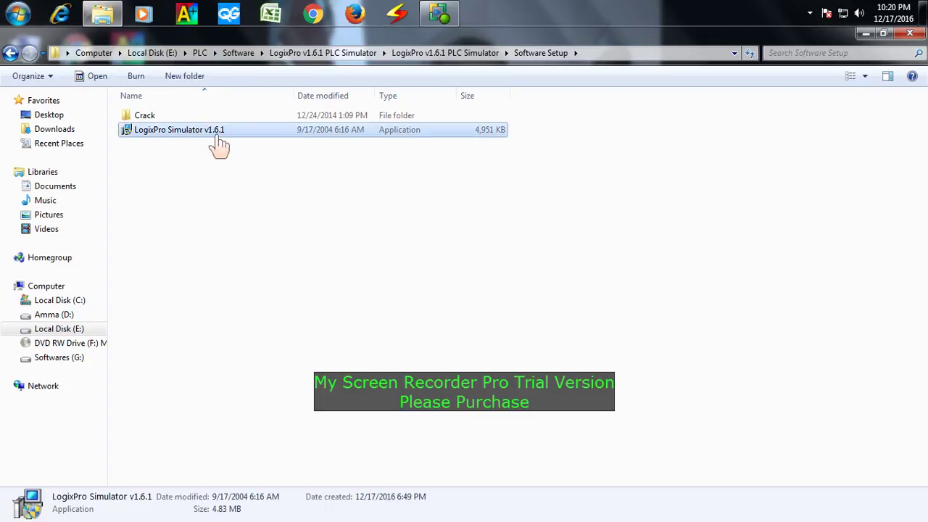
double_click(217, 143)
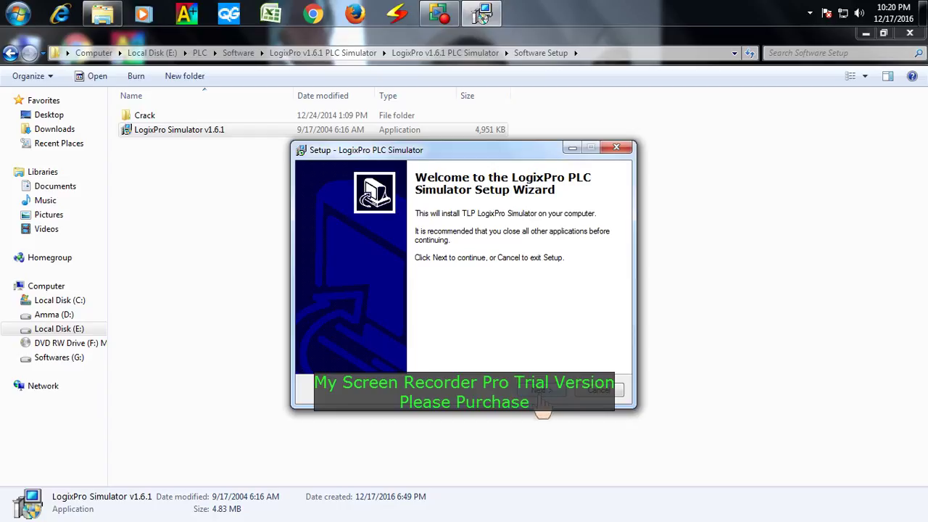
- Install LogixPro, ignoring the msxml.dll error and unchecking View Readme.txt before finishing
left_click(544, 395)
left_click(548, 395)
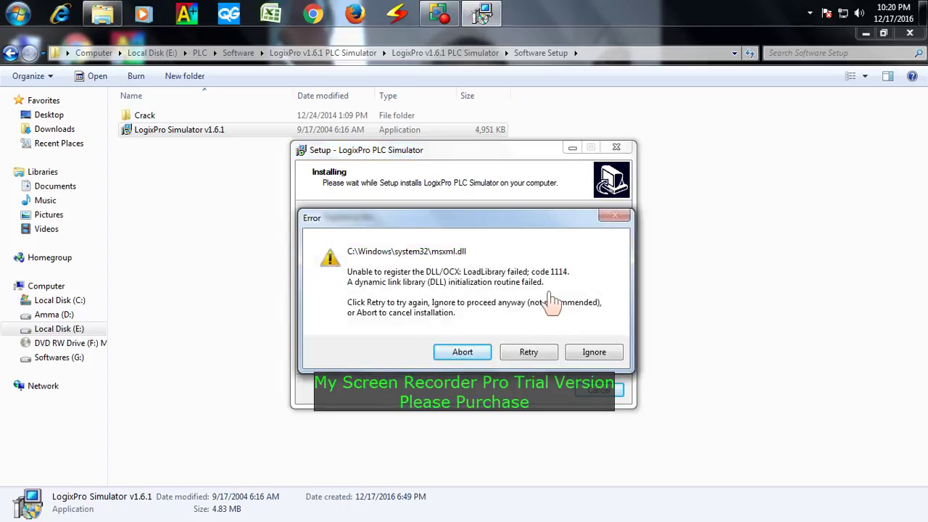
left_click(591, 356)
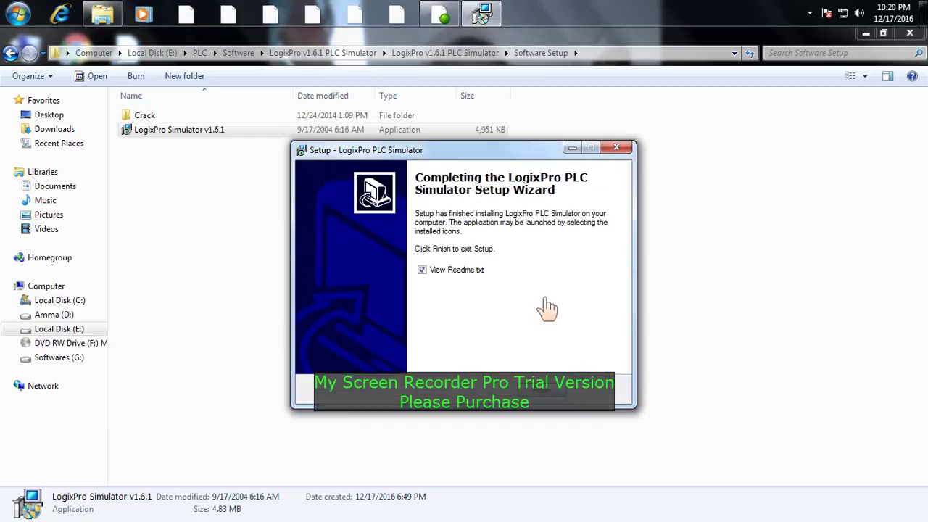
left_click(452, 272)
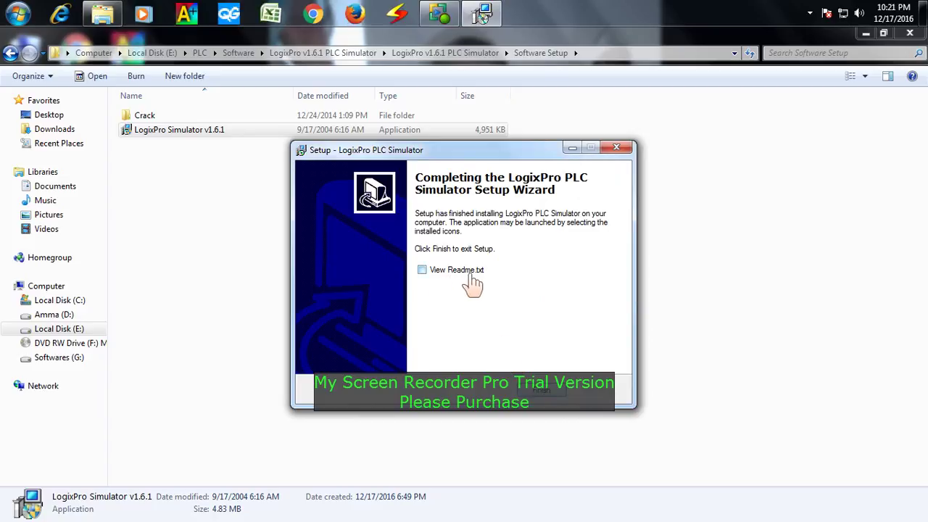
left_click(536, 392)
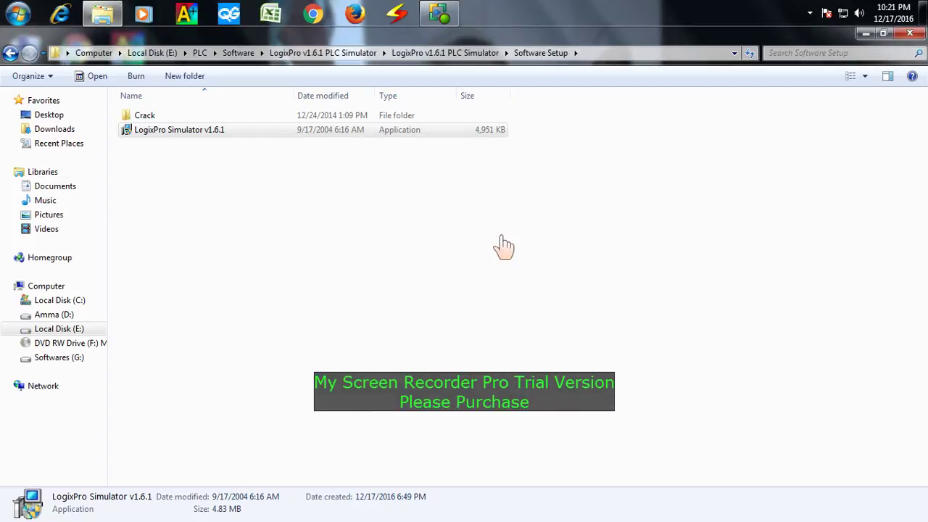
- Open LogixPro's installation folder from its desktop shortcut and run register.bat to show the Enter Key dialog
left_click(866, 34)
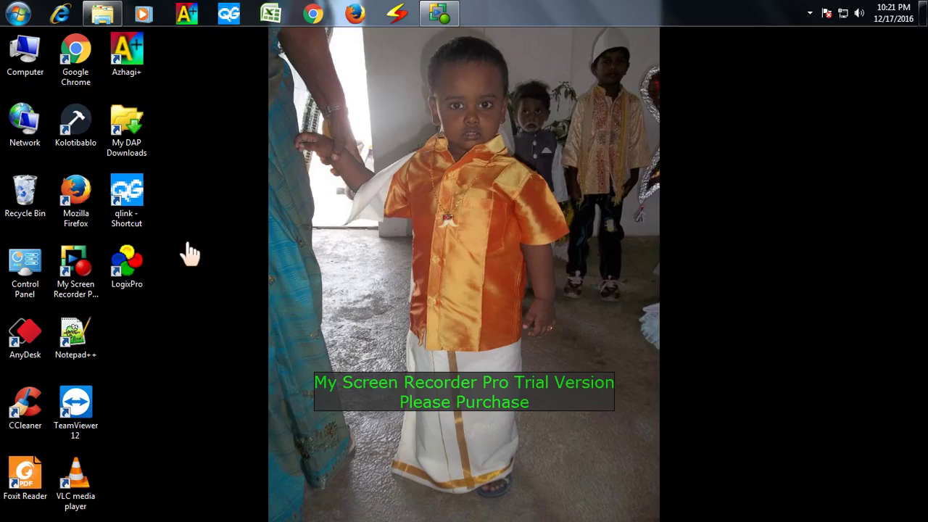
right_click(129, 267)
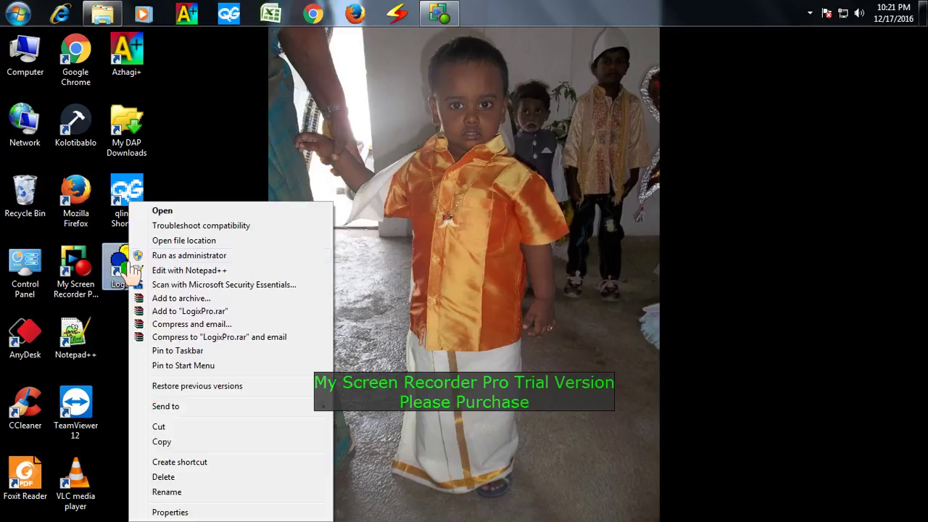
left_click(176, 247)
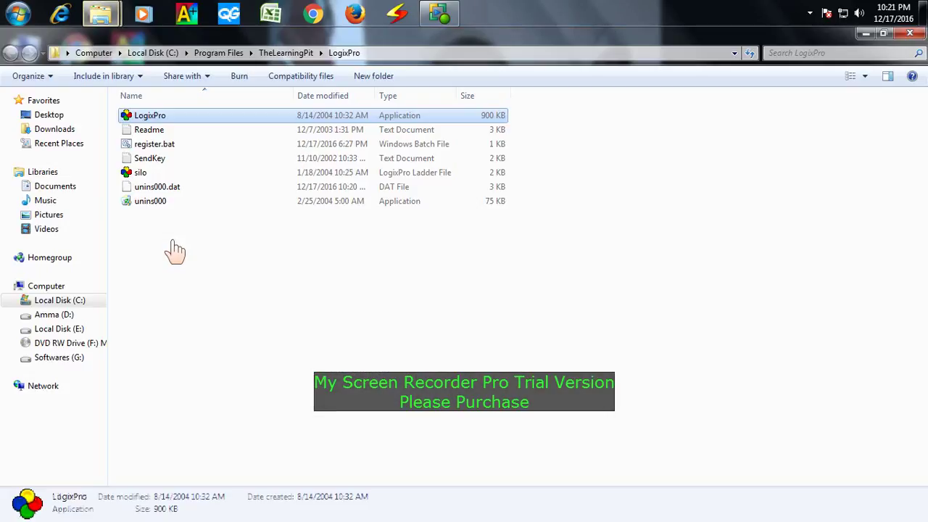
left_click(165, 150)
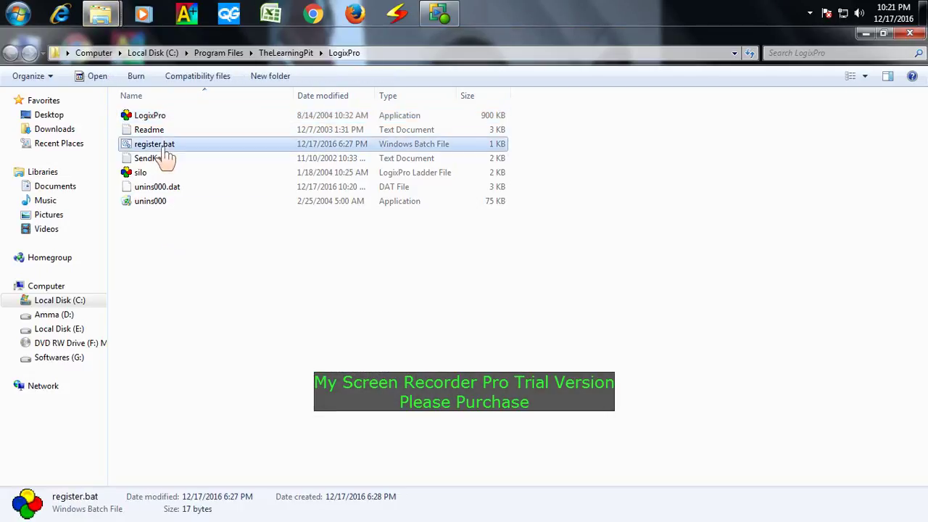
double_click(180, 149)
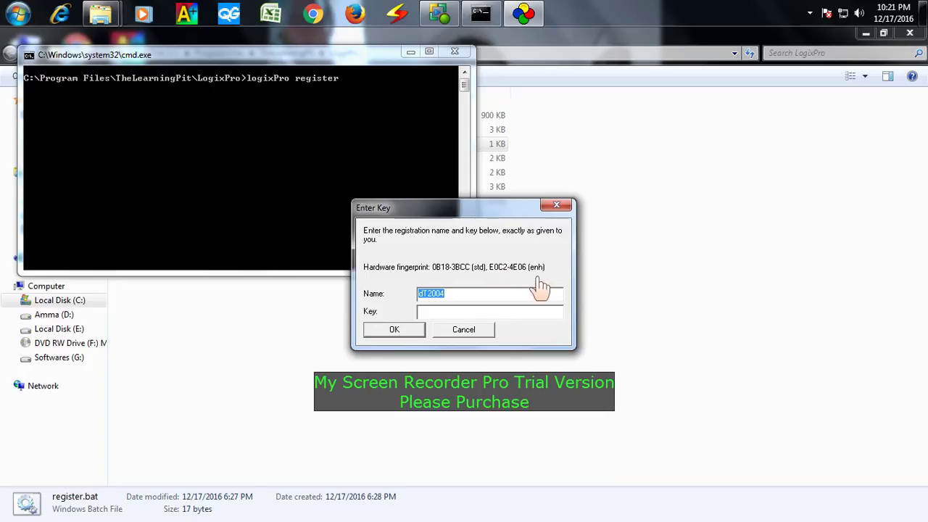
- Copy the enhanced (enh) hardware fingerprint and bring the Software Setup folder window forward
key("Tab")
left_click_drag(491, 268, 510, 270)
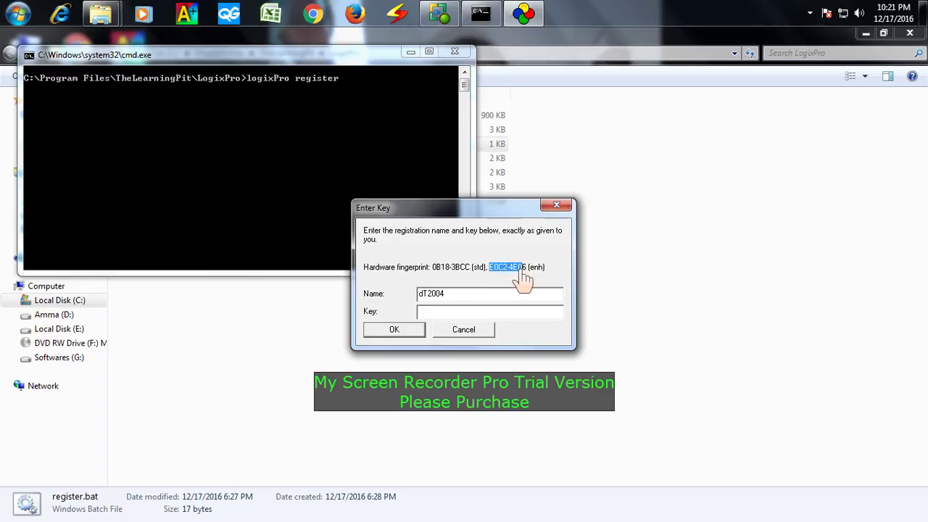
right_click(513, 268)
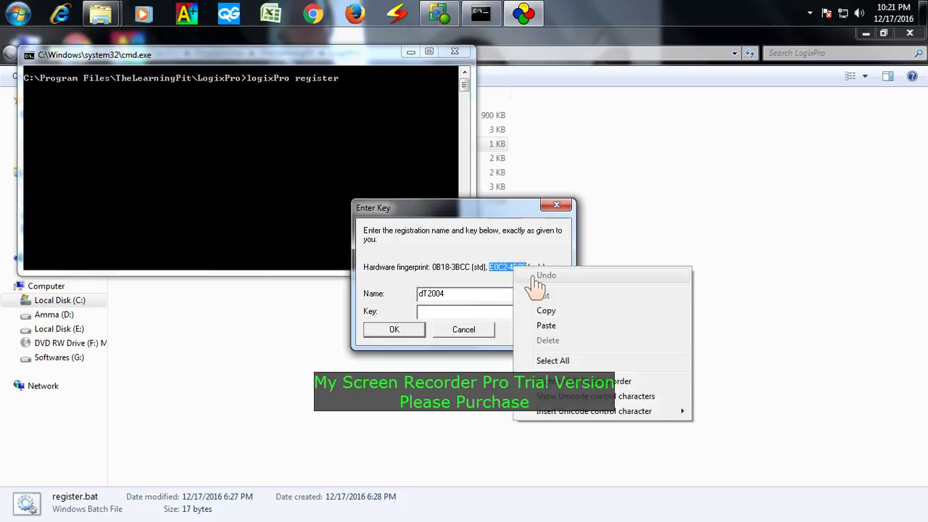
left_click(559, 315)
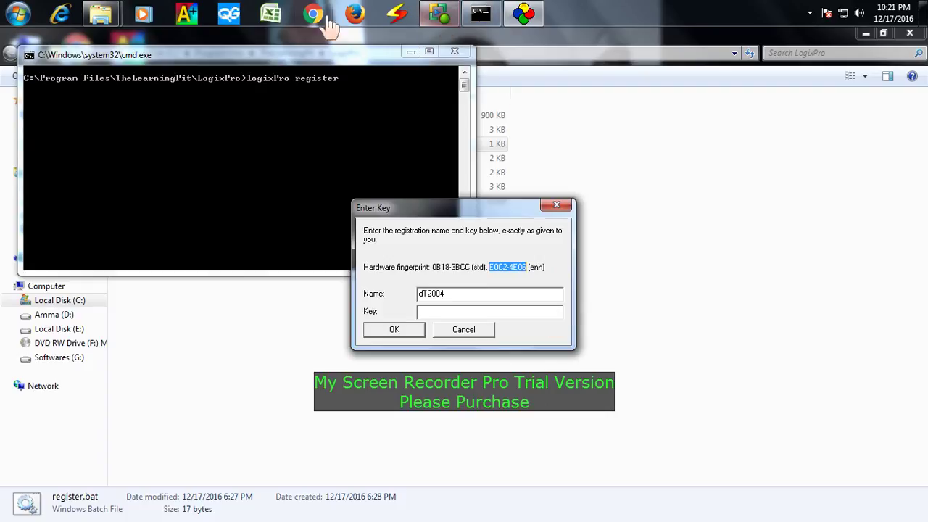
mouse_move(100, 14)
left_click(137, 58)
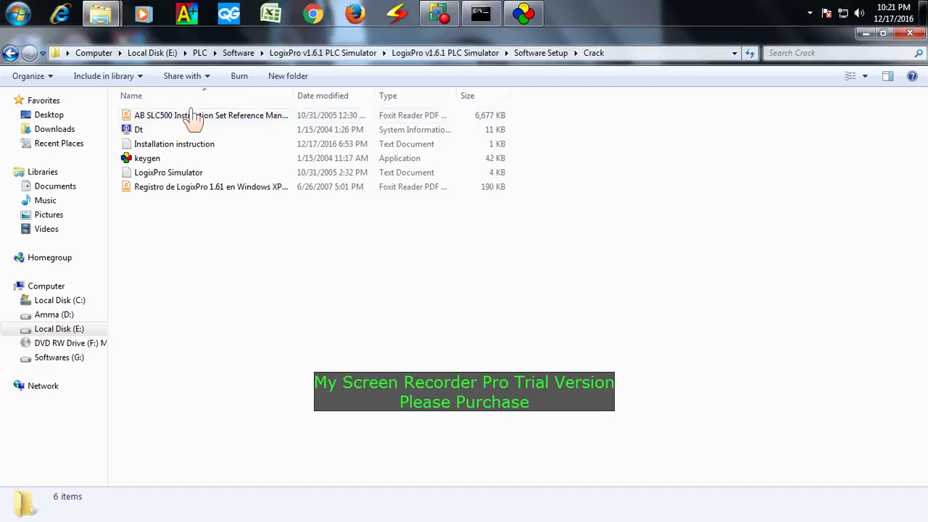
- Launch dT Keygen from Crack, place it beside the Enter Key dialog, and select the (enh) fingerprint
left_click(217, 159)
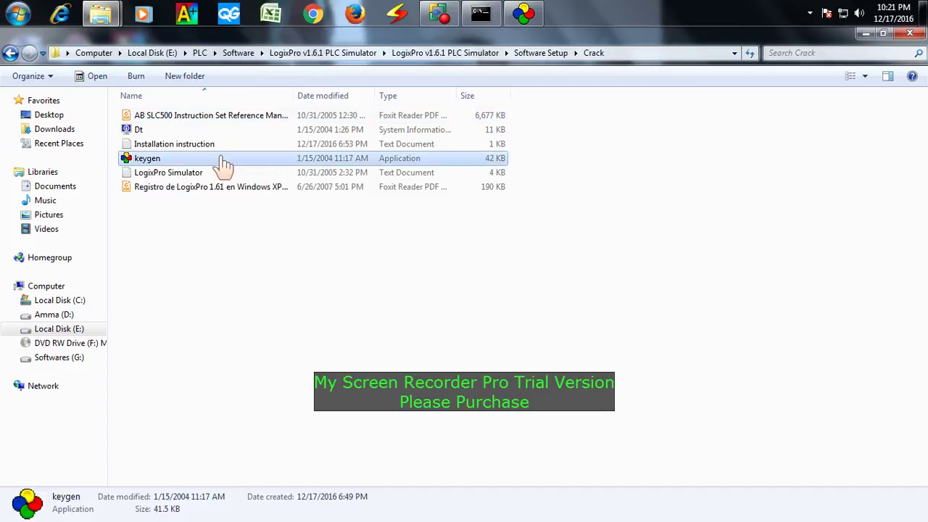
double_click(221, 166)
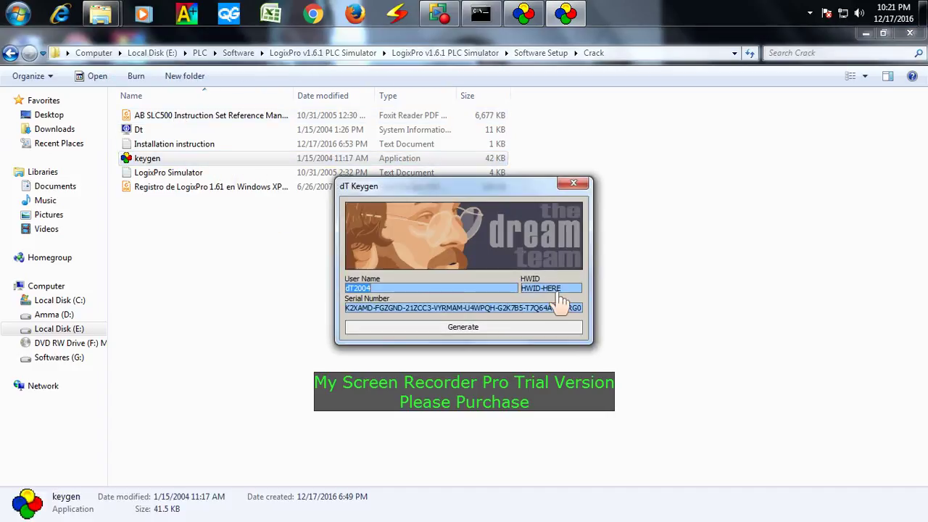
left_click(481, 14)
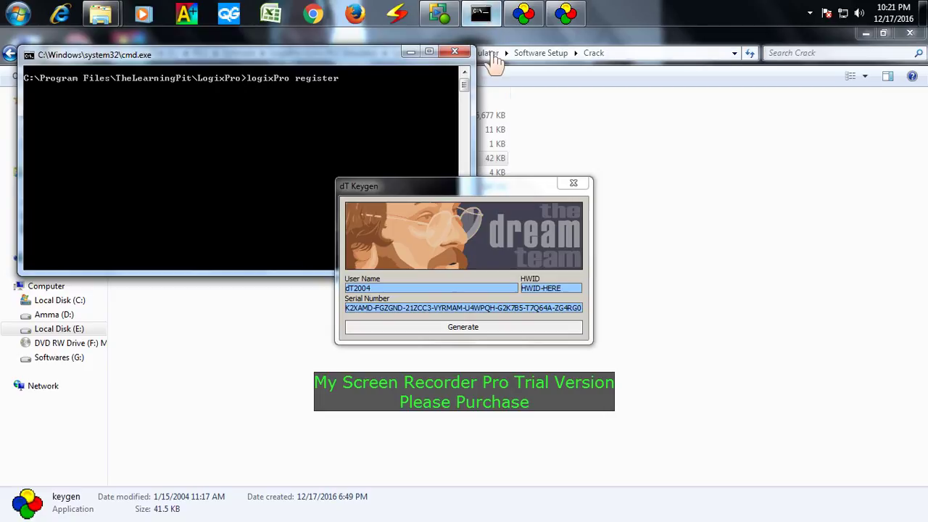
left_click(526, 18)
left_click_drag(515, 186, 762, 169)
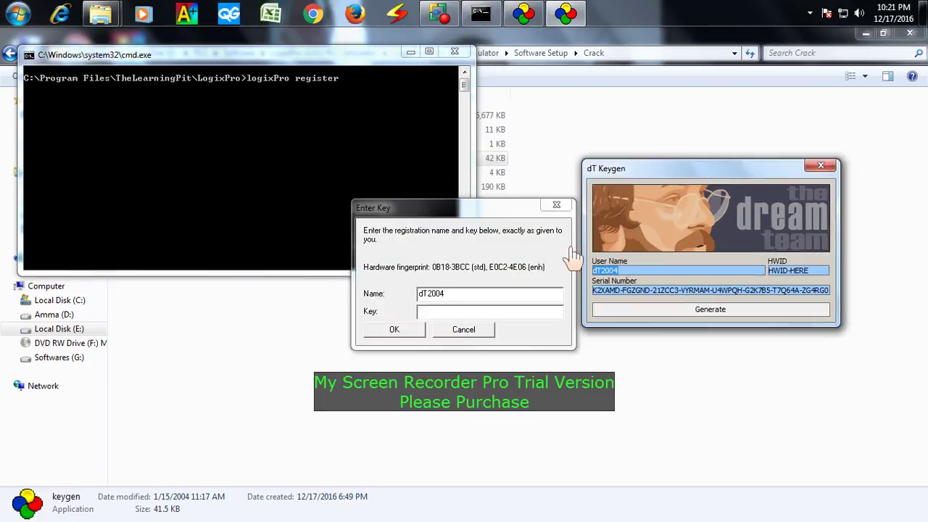
left_click_drag(490, 268, 519, 270)
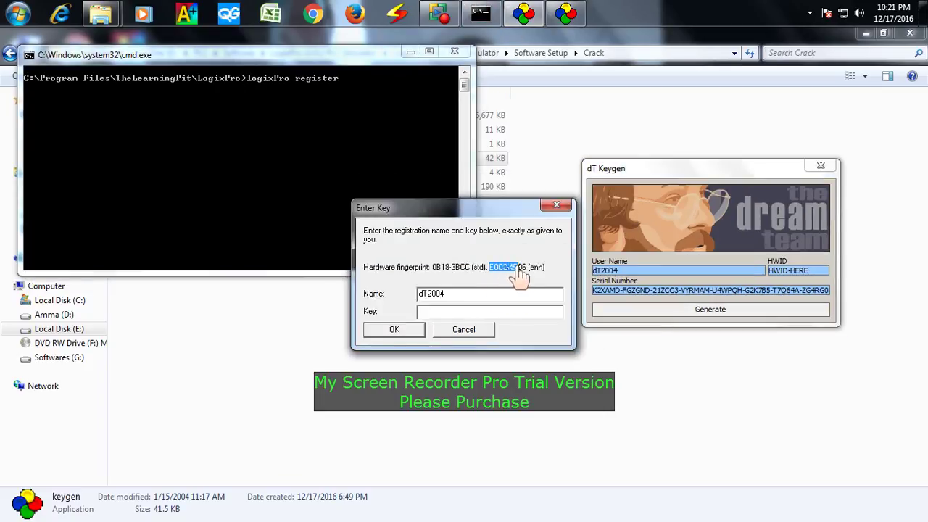
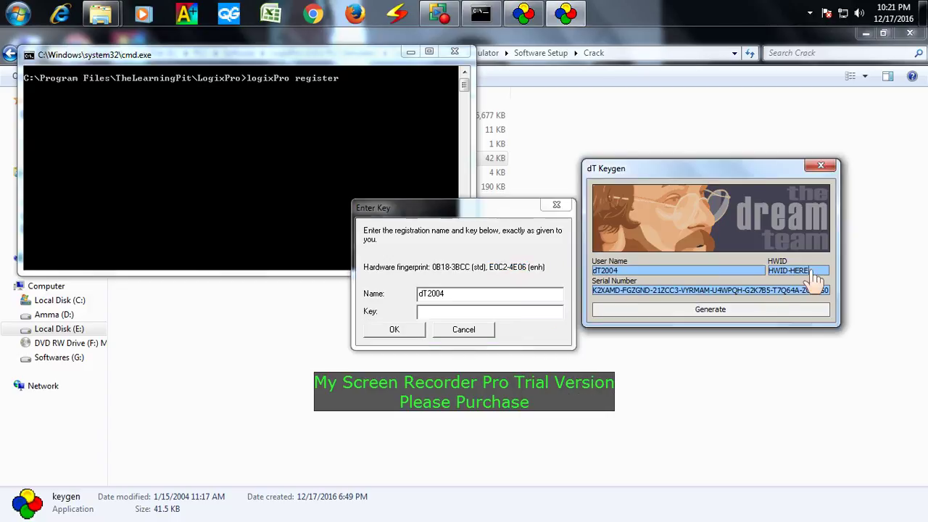
- Paste the copied enhanced hardware fingerprint into dT Keygen's HWID box, replacing the placeholder
type("E0C2-4E06")
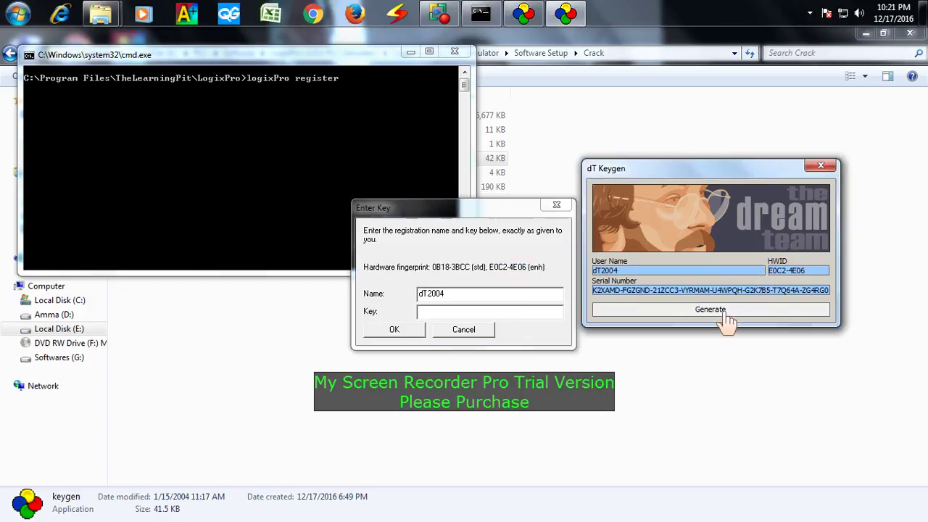
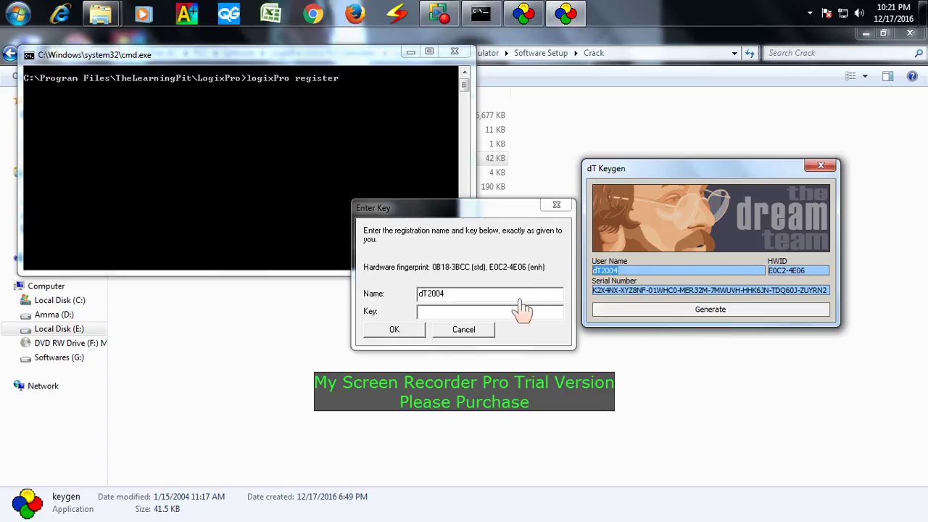
- Copy the keygen's generated serial number into LogixPro's registration Key field
left_click(412, 310)
left_click(429, 311)
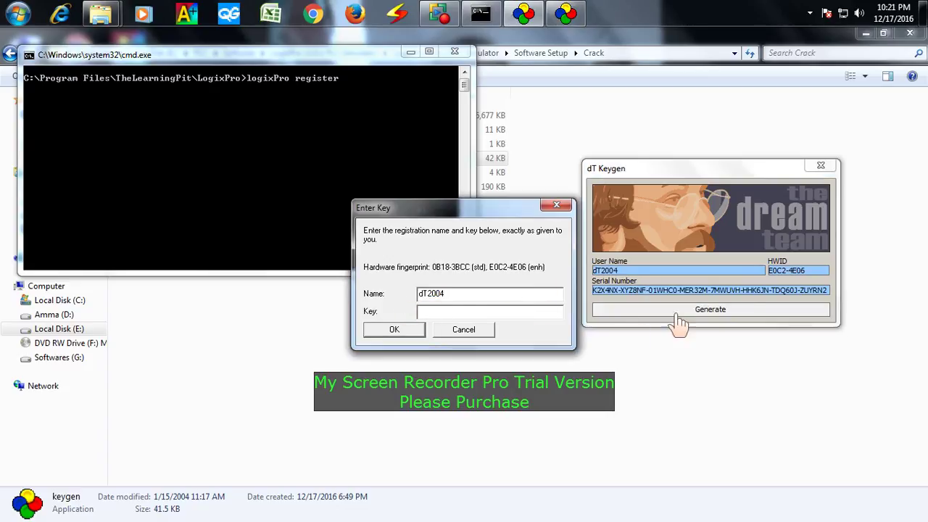
left_click(737, 299)
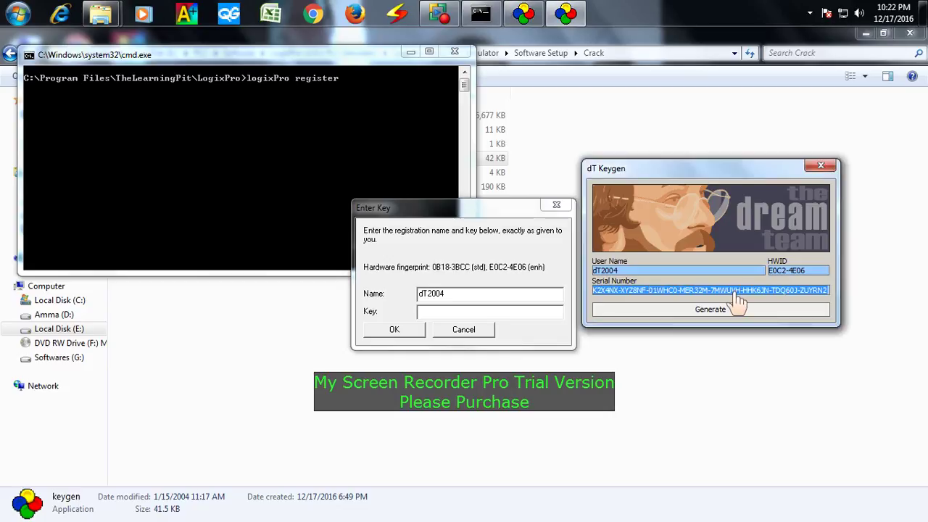
left_click(540, 313)
key("ctrl+v")
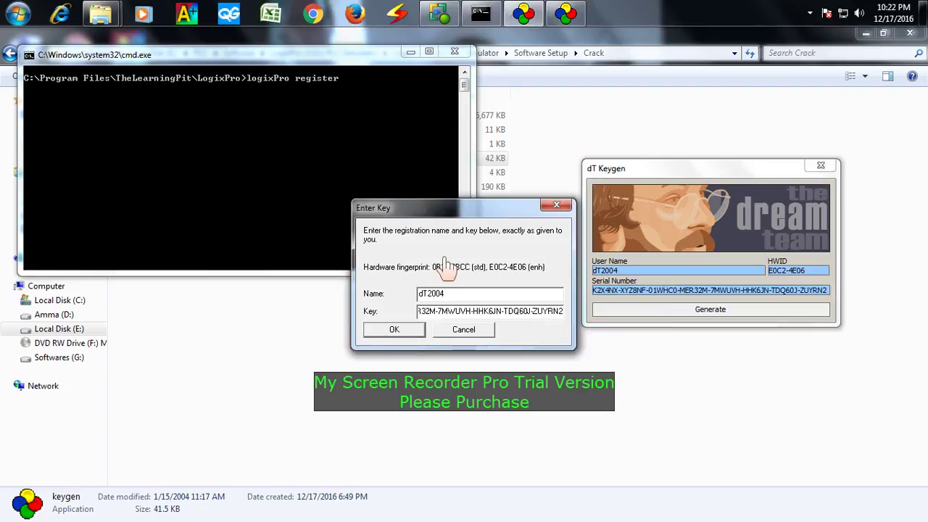
left_click(866, 34)
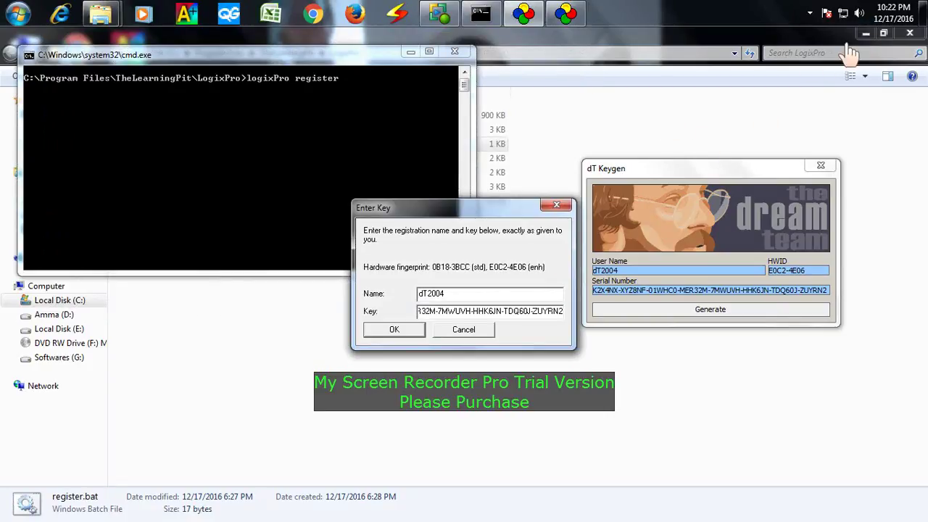
- Minimize the folder and command prompt windows and launch LogixPro from the desktop
left_click(866, 34)
left_click(410, 52)
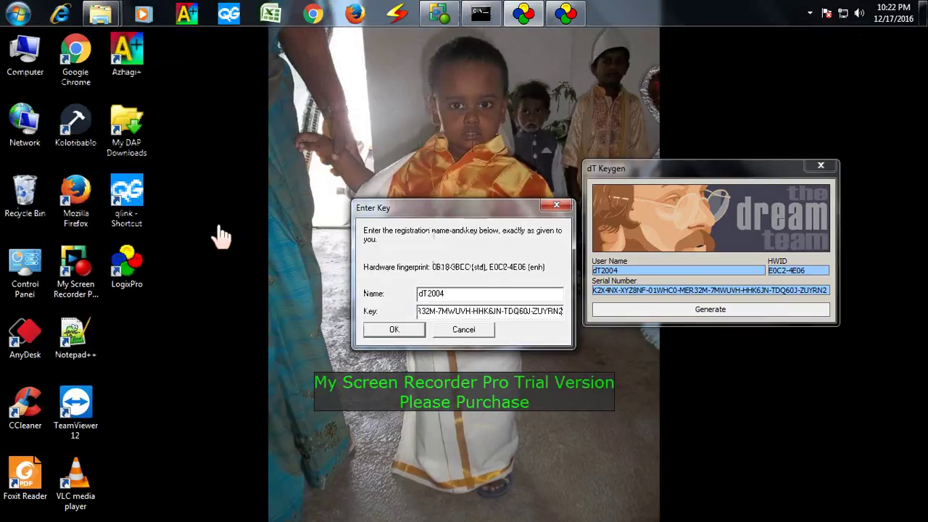
double_click(131, 268)
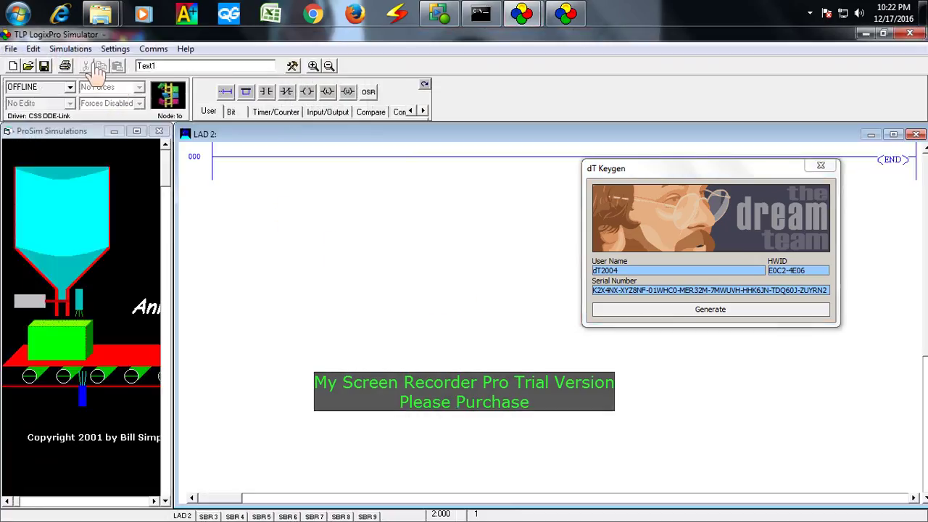
- Add a test XIC contact and output coil to rung 000, then delete that rung
left_click(70, 48)
key("Escape")
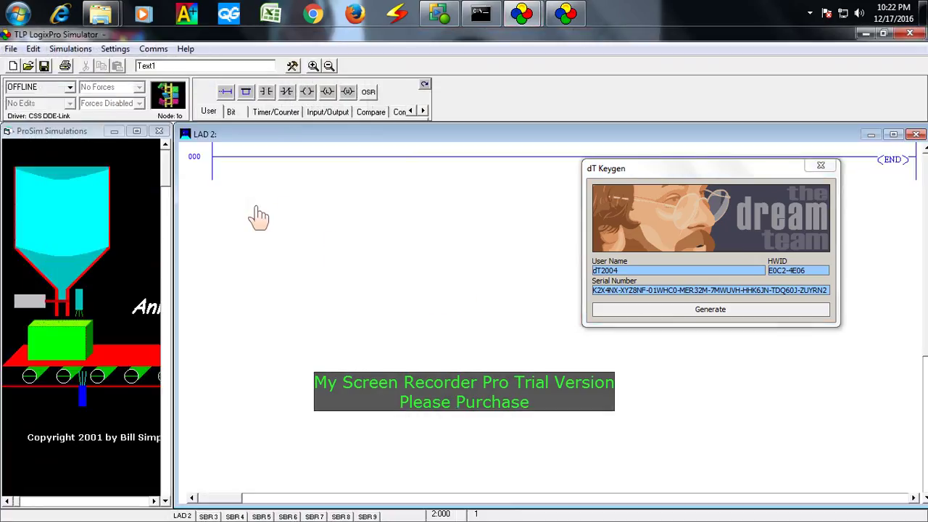
left_click(266, 92)
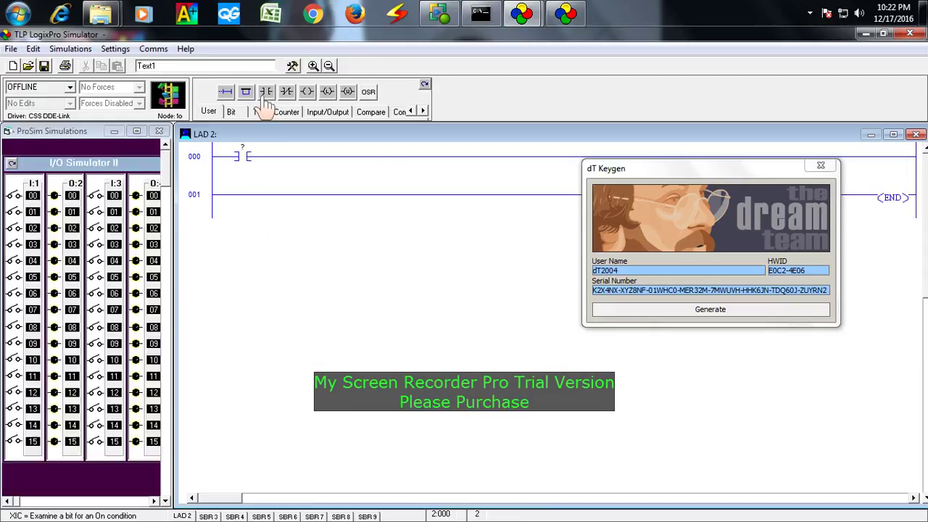
left_click(307, 91)
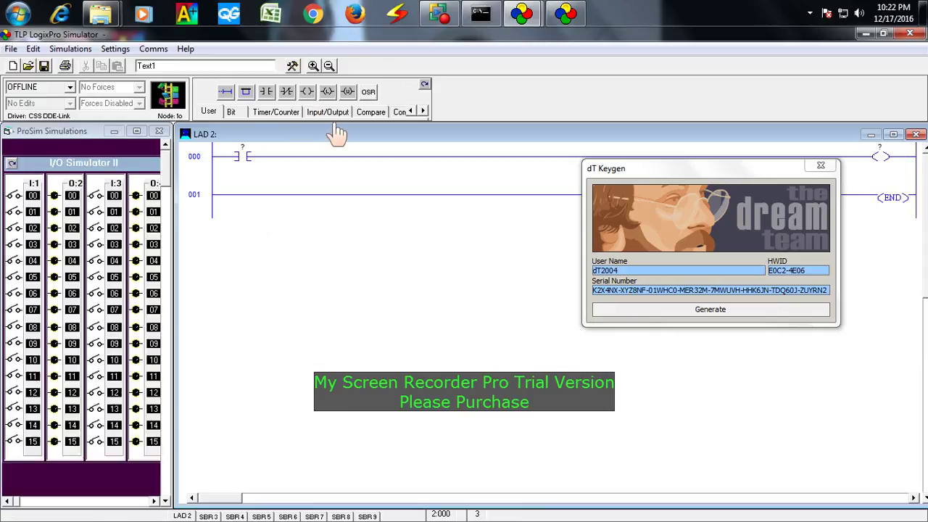
left_click(203, 161)
key("Delete")
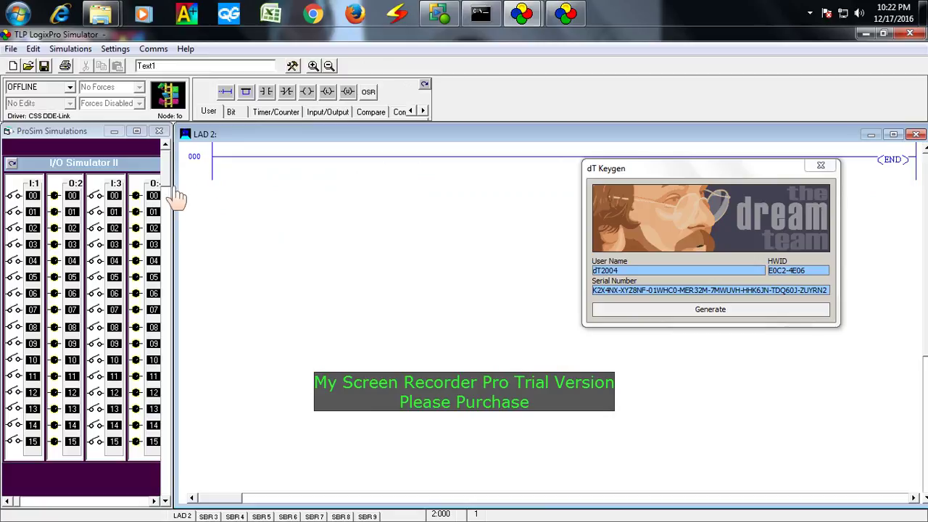
- Take the PLC ONLINE and download the empty program, accepting the switch to PGM mode
left_click(426, 85)
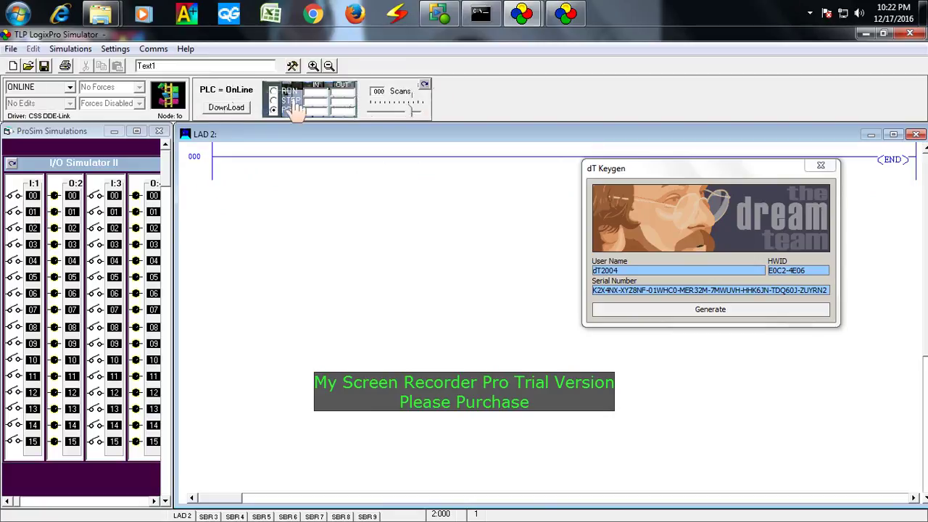
left_click(227, 108)
left_click_drag(480, 246, 384, 198)
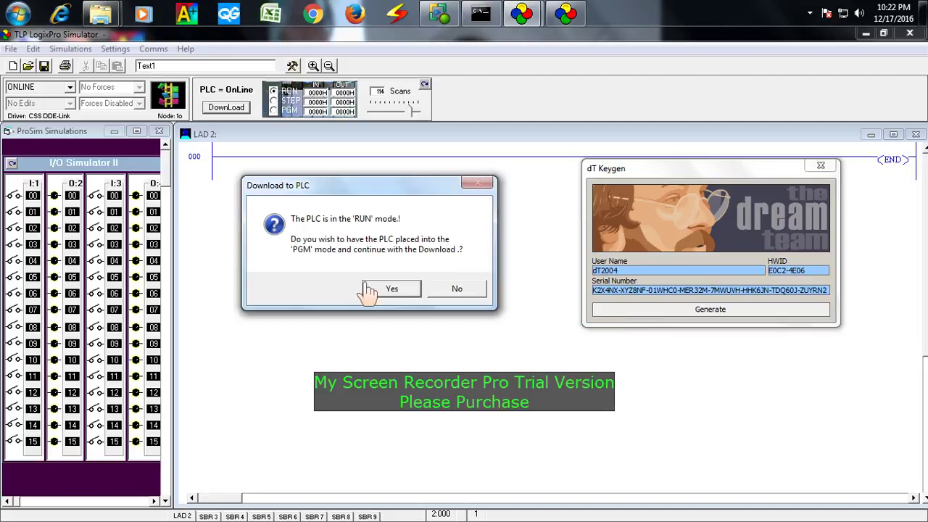
left_click(390, 290)
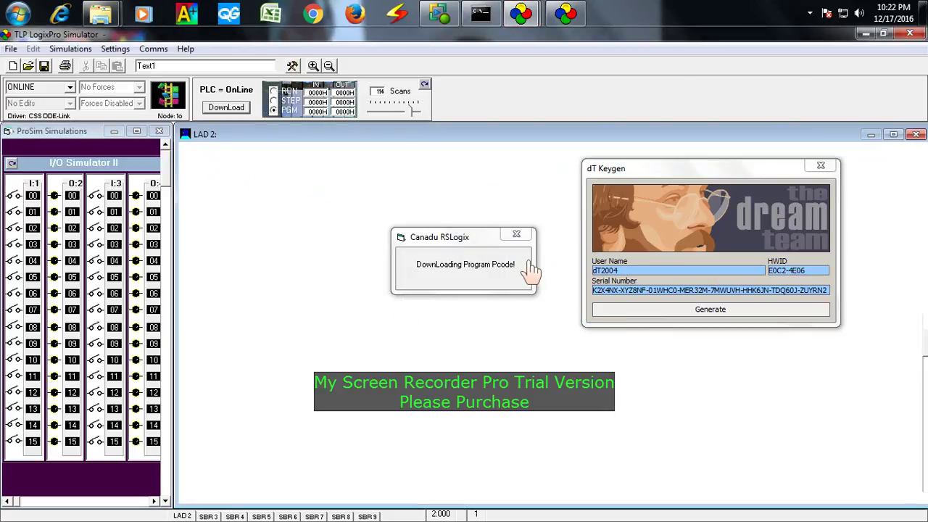
left_click(209, 172)
left_click(185, 49)
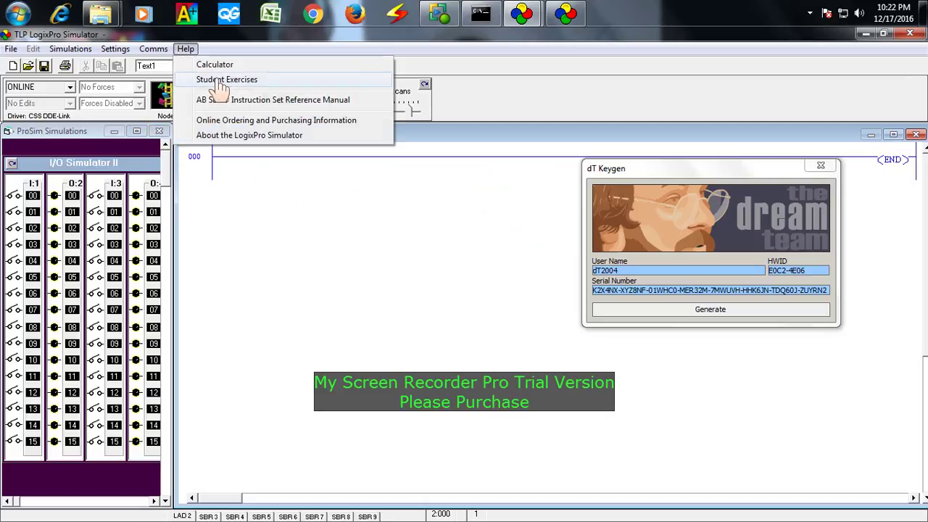
left_click(253, 140)
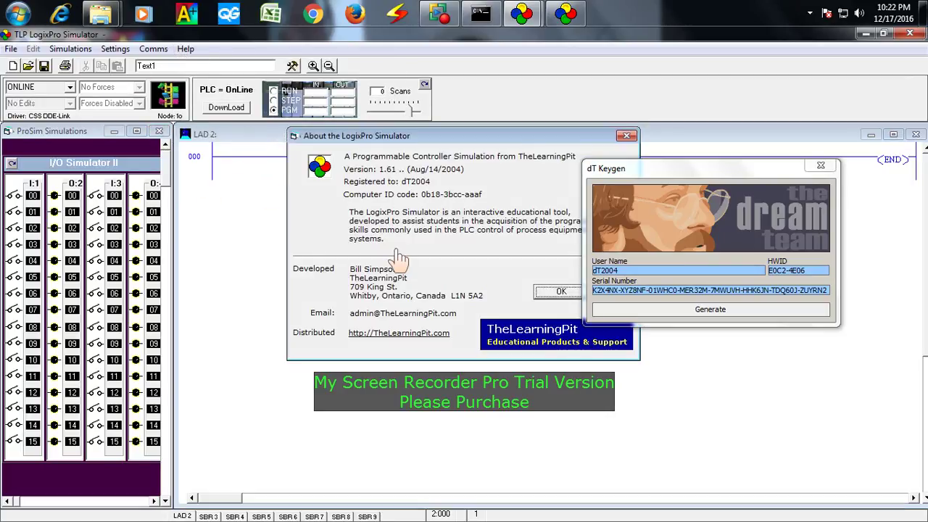
left_click_drag(500, 139, 337, 144)
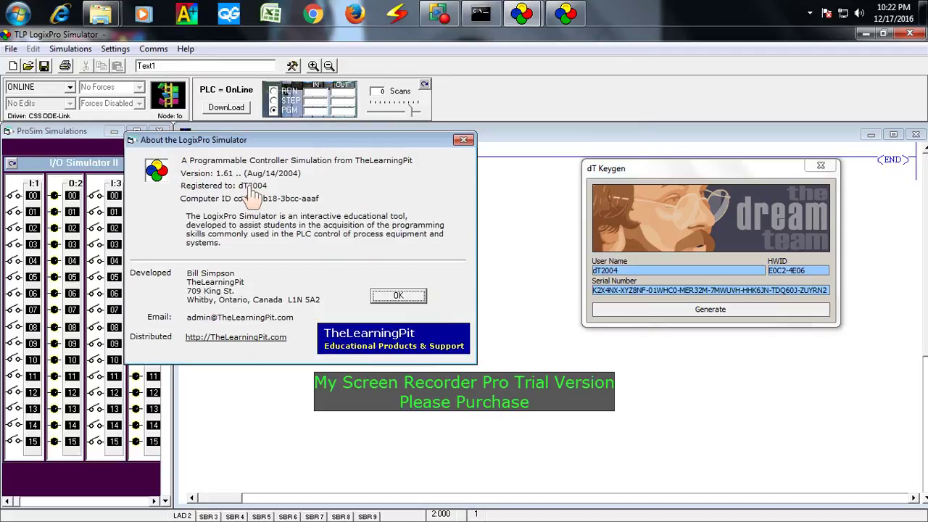
left_click(463, 140)
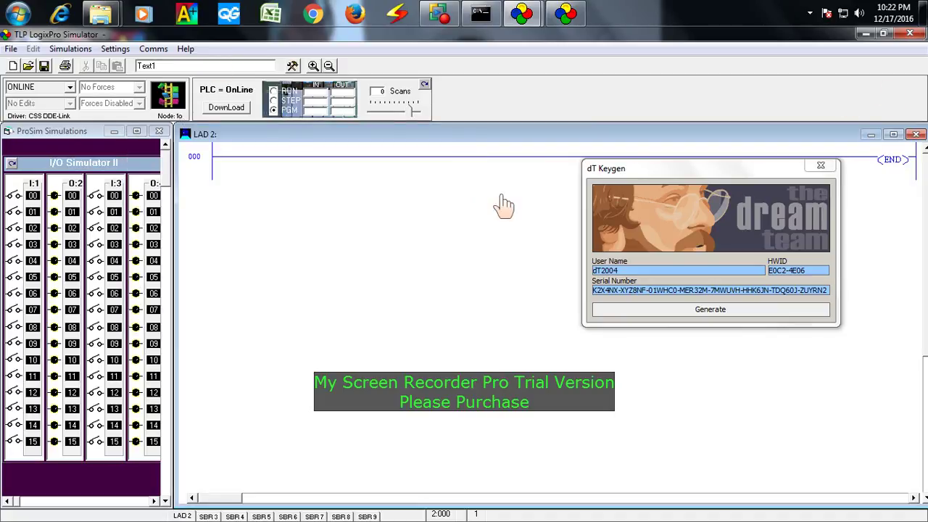
- Exit LogixPro with OK, then move the reappearing Enter Key dialog aside
left_click(912, 38)
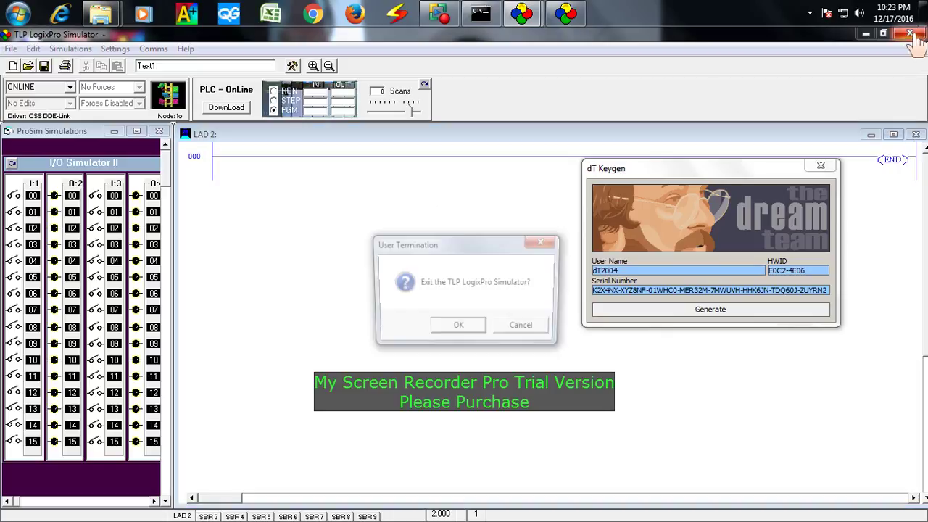
left_click(451, 328)
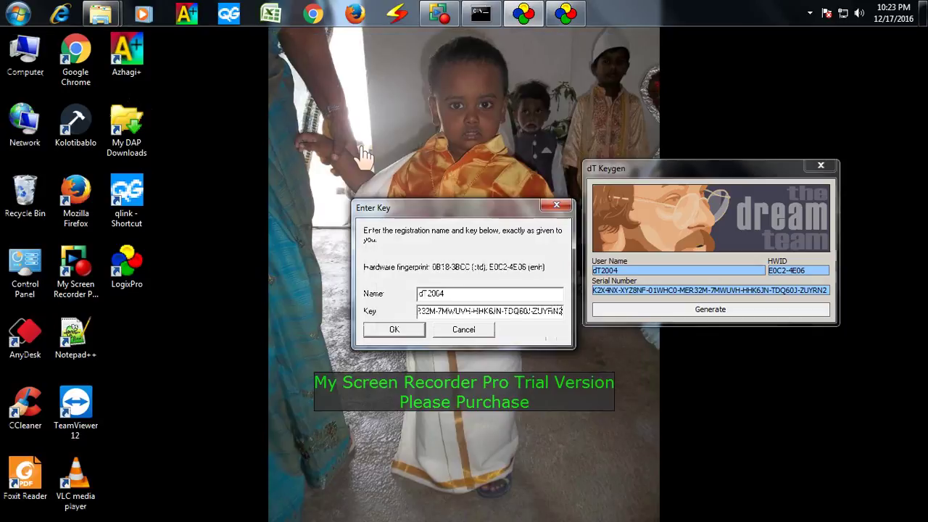
left_click_drag(449, 222, 433, 170)
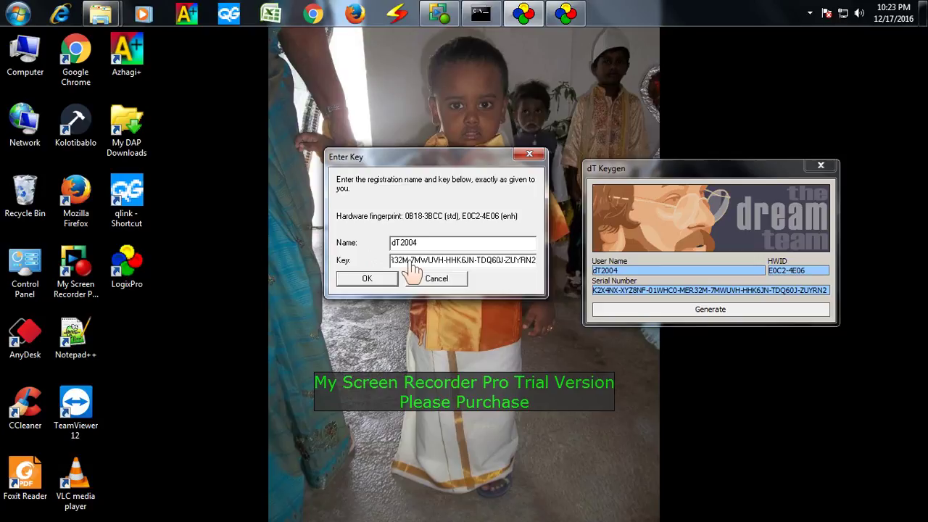
- Submit the name and key, acknowledge 'Key Valid', and close dT Keygen
left_click(378, 284)
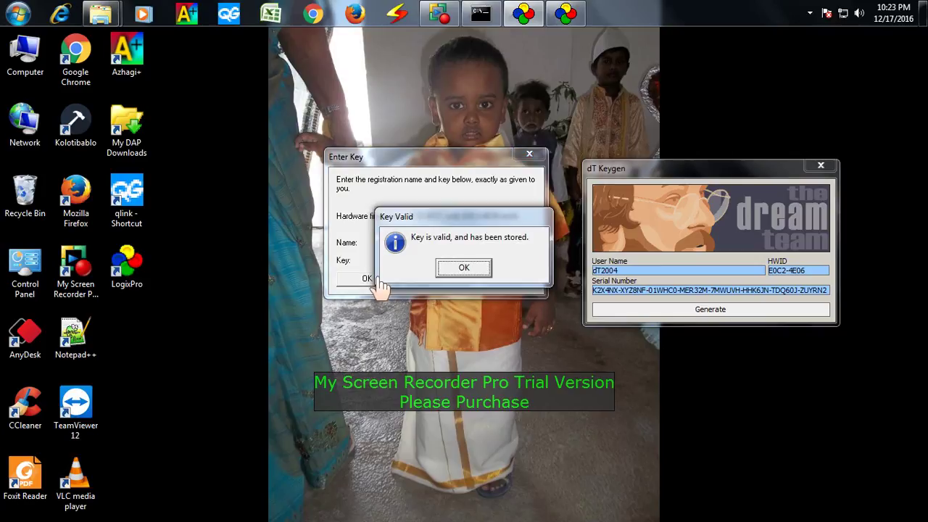
left_click(470, 260)
left_click(464, 270)
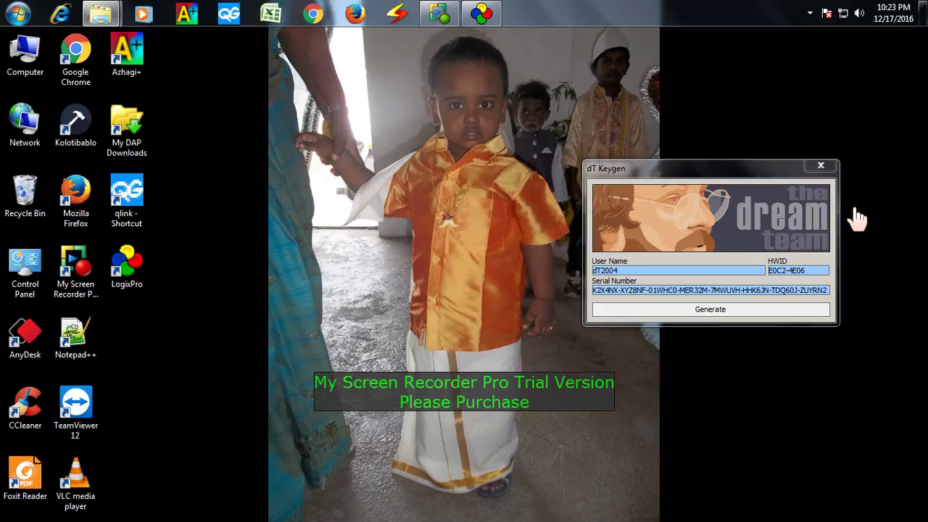
left_click(821, 166)
- Refresh the desktop twice and relaunch LogixPro from its desktop icon
right_click(446, 106)
left_click(472, 145)
right_click(292, 94)
left_click(333, 138)
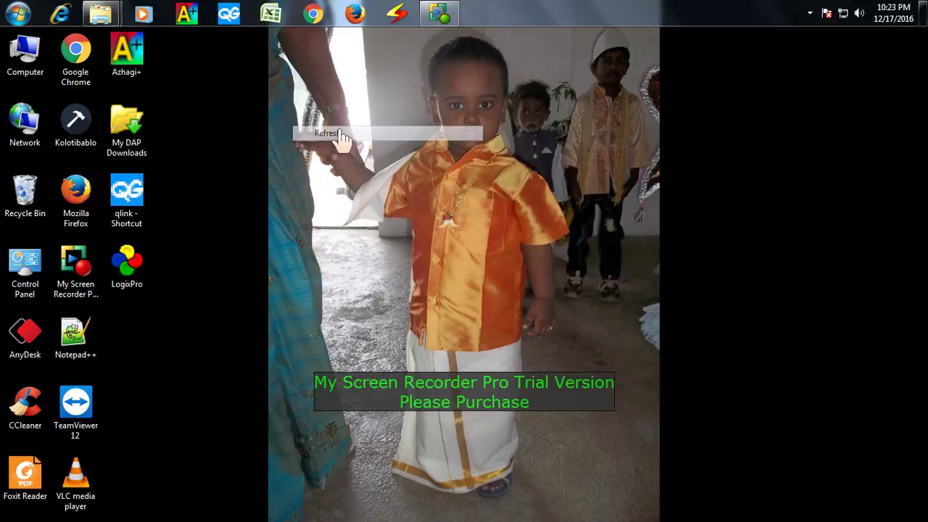
double_click(135, 267)
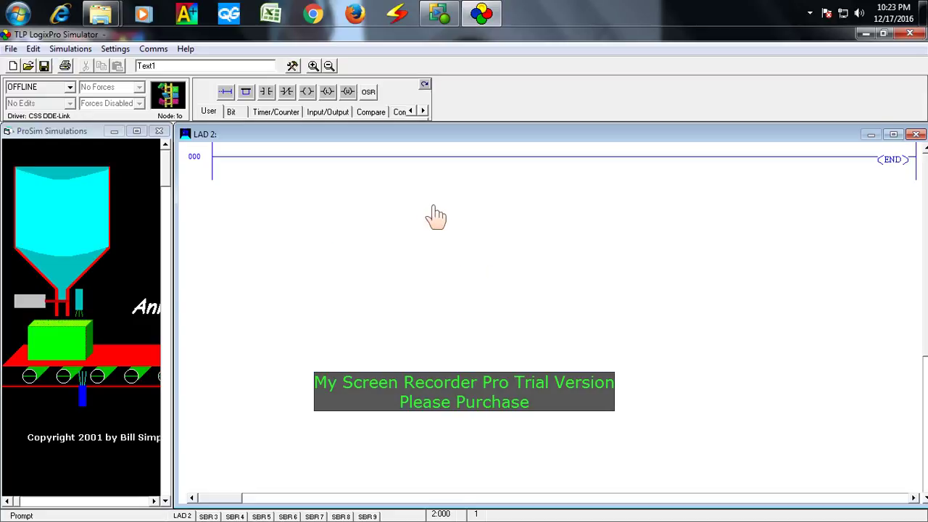
- Choose I/O Simulator from the Simulations menu and drag the ProSim panel slightly wider
left_click(71, 49)
left_click(80, 82)
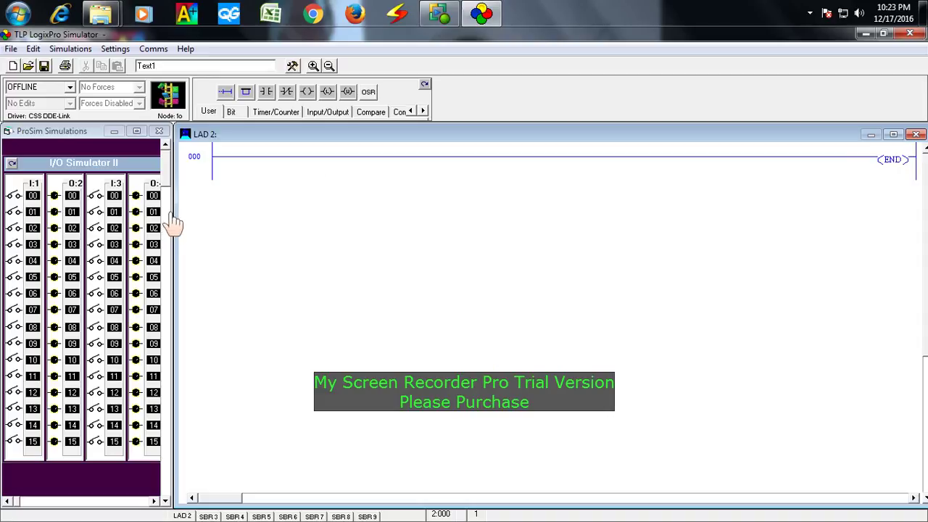
left_click(105, 202)
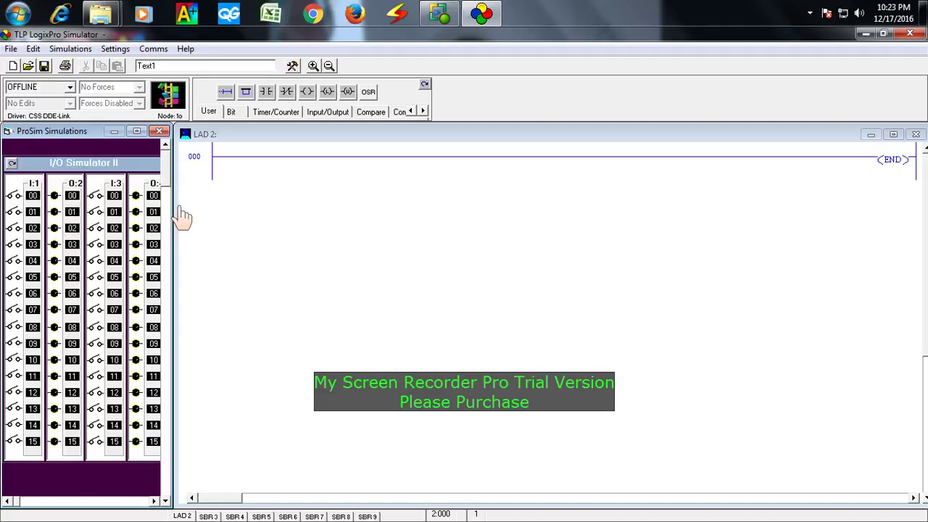
left_click_drag(176, 217, 187, 221)
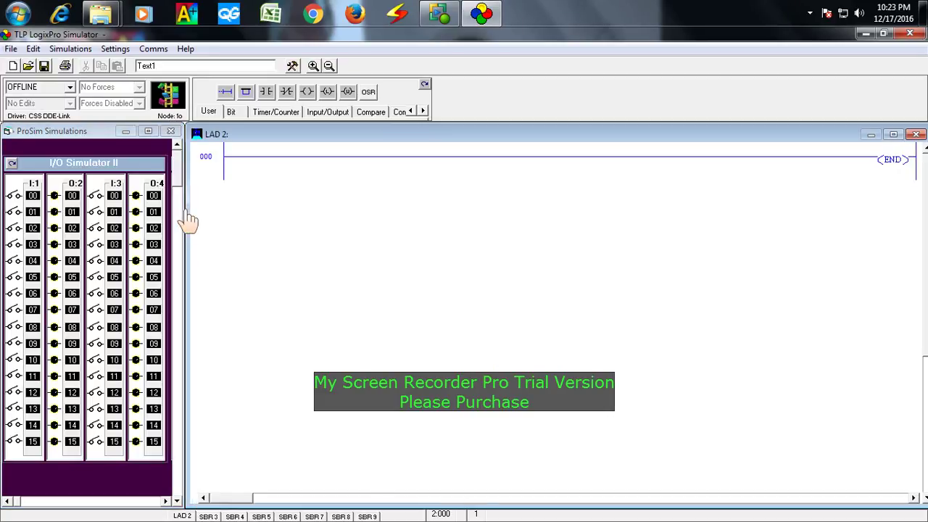
left_click(70, 49)
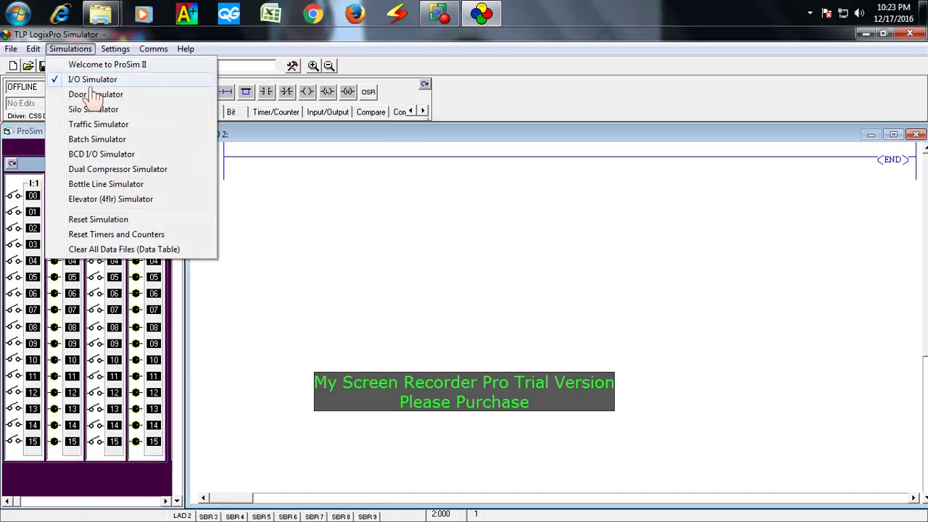
left_click(101, 110)
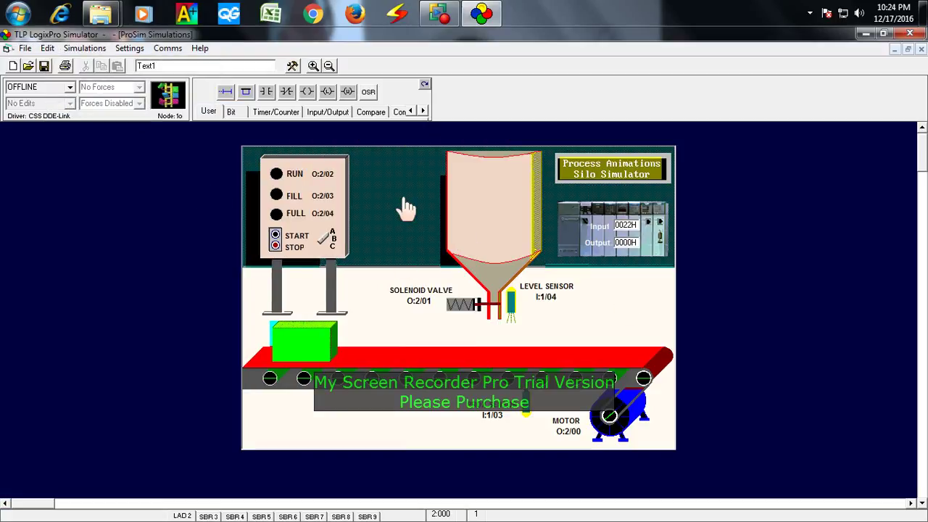
left_click(84, 48)
left_click(108, 95)
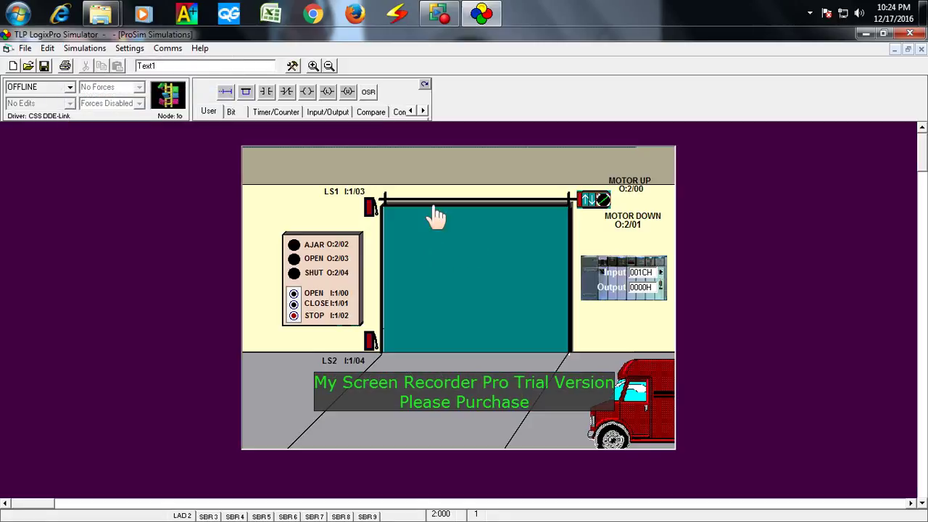
left_click(84, 48)
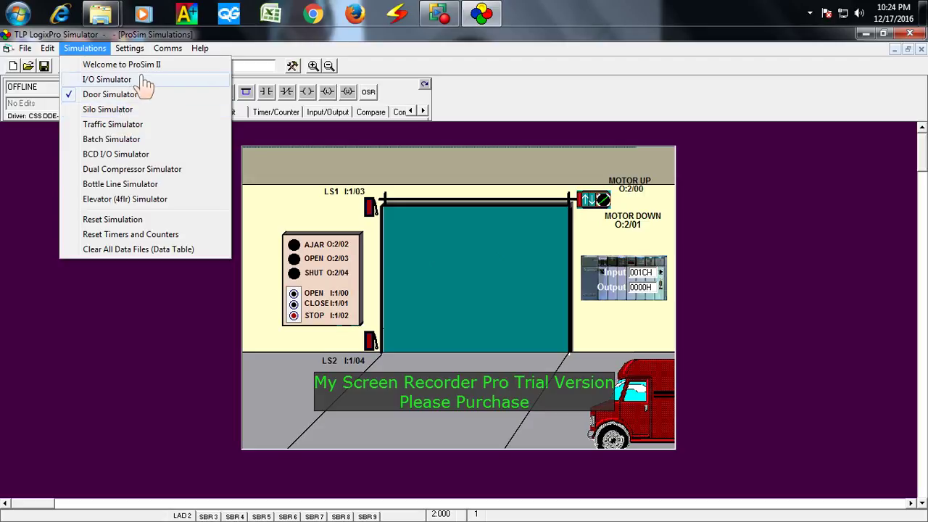
left_click(106, 80)
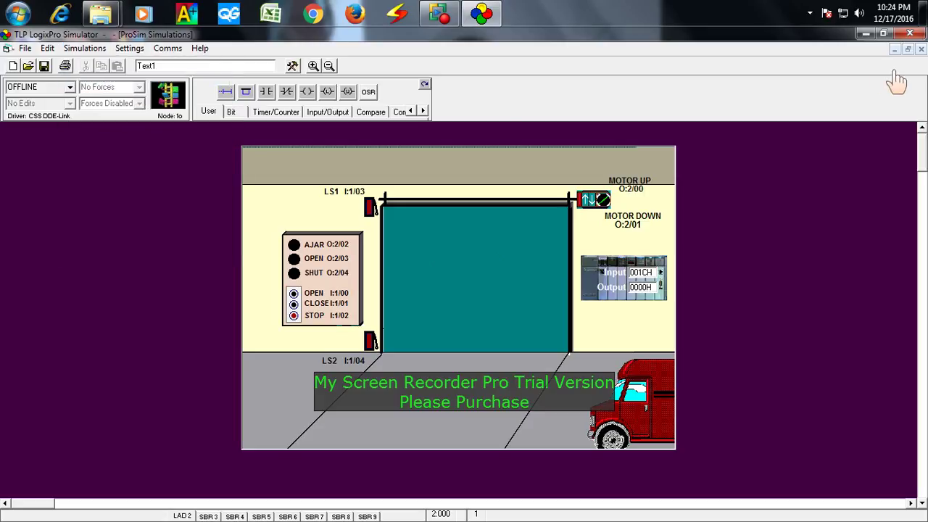
left_click(365, 248)
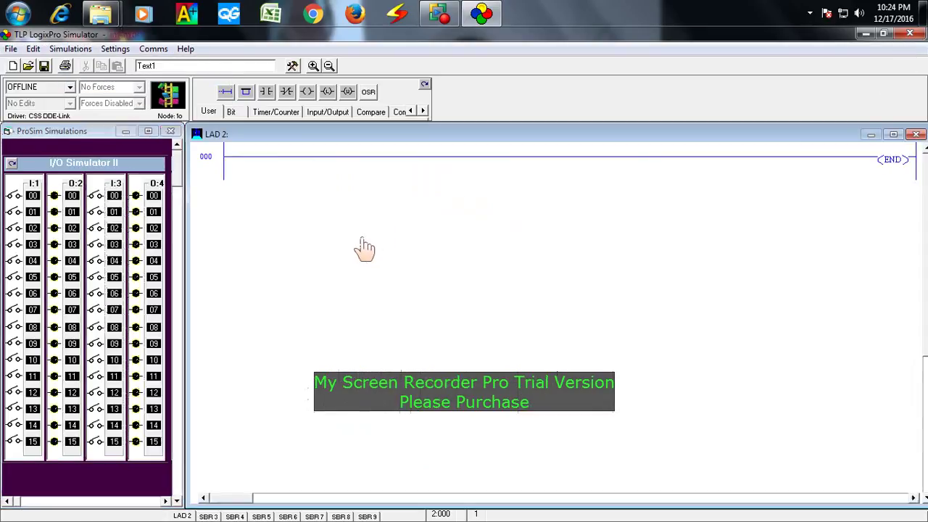